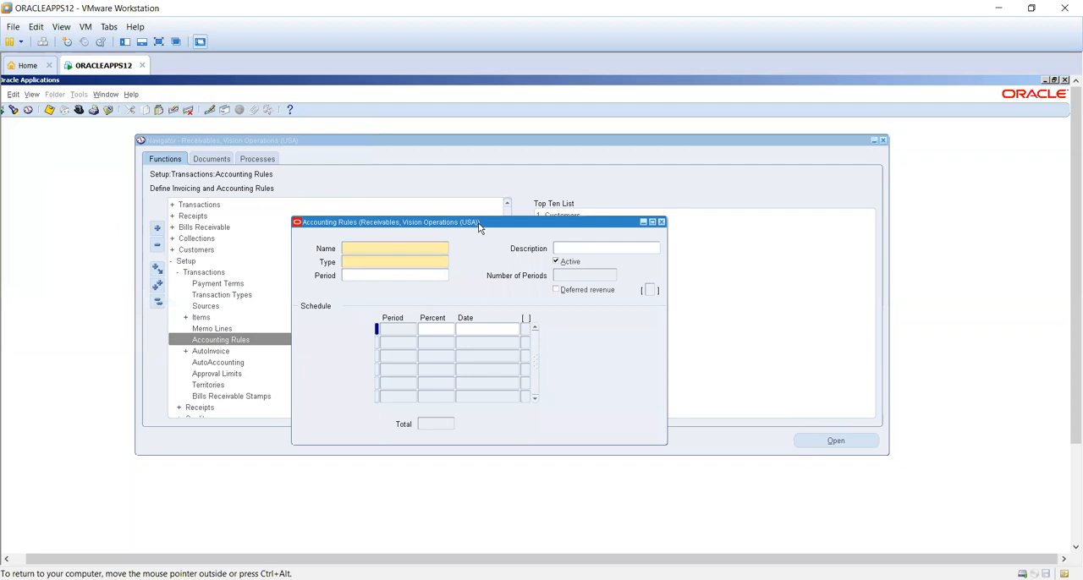
- Query all accounting rules and examine the type, periods and percentage schedule of the first three, then close the form
key(ctrl+F11)
drag(478, 227, 431, 161)
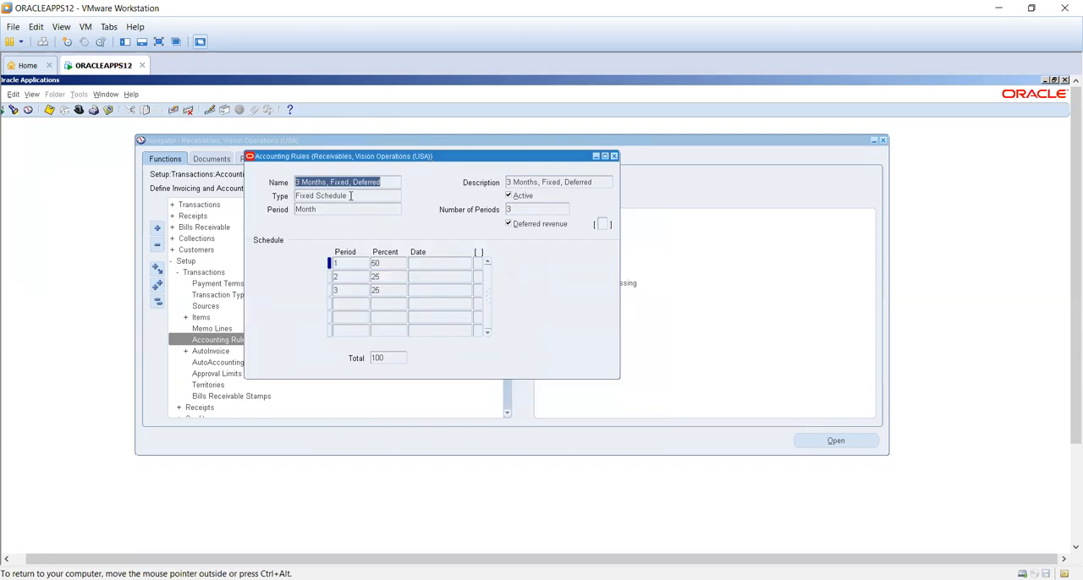
click(350, 196)
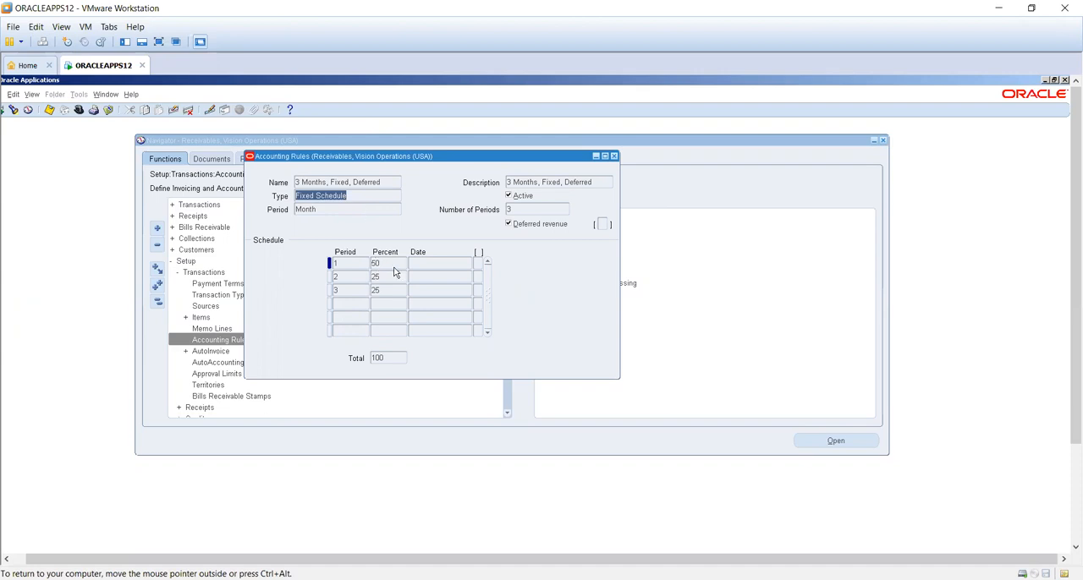
click(392, 266)
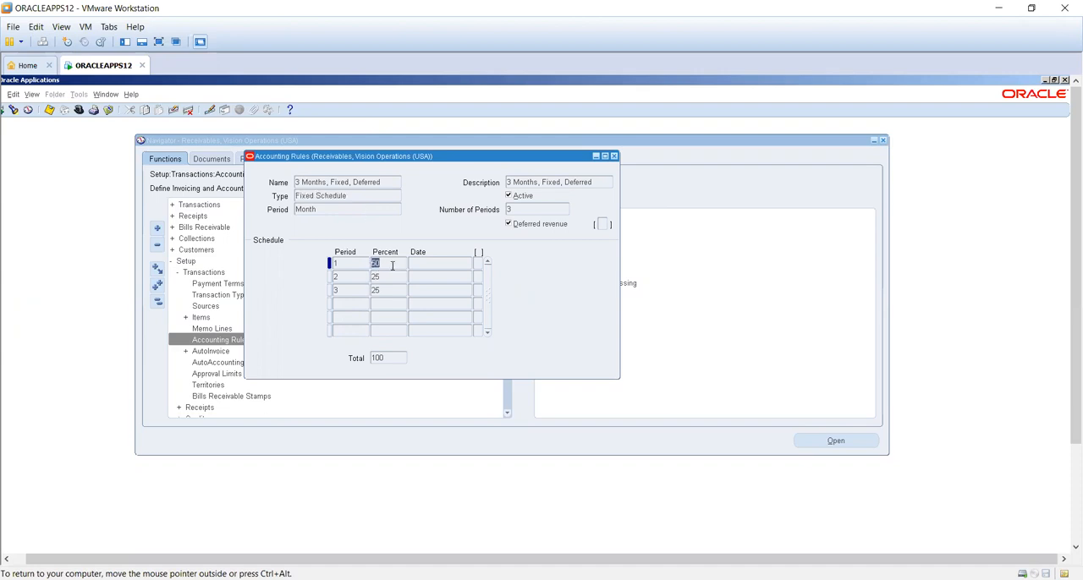
click(369, 198)
key(Down)
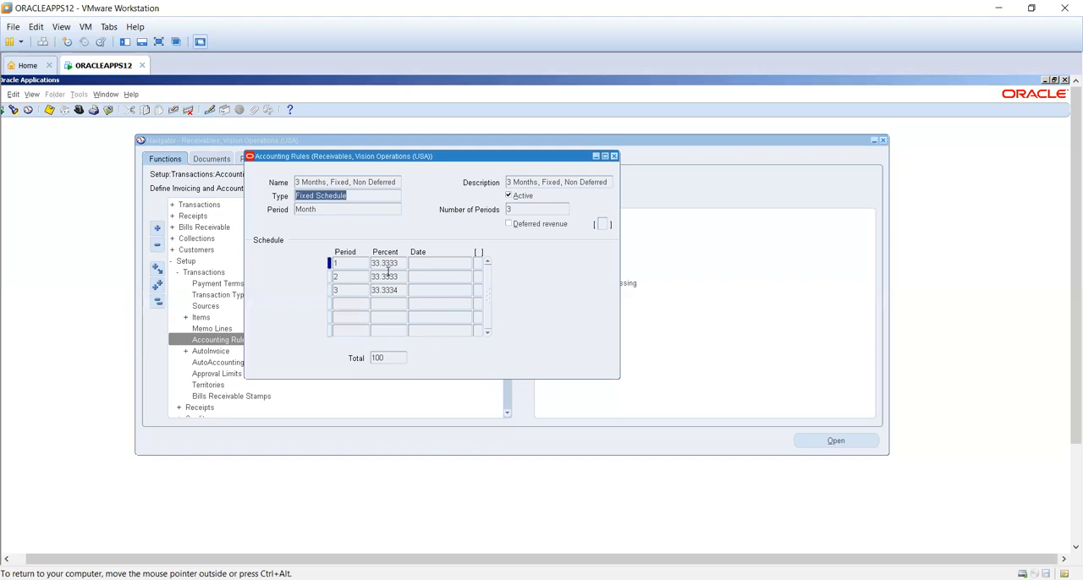
key(Down)
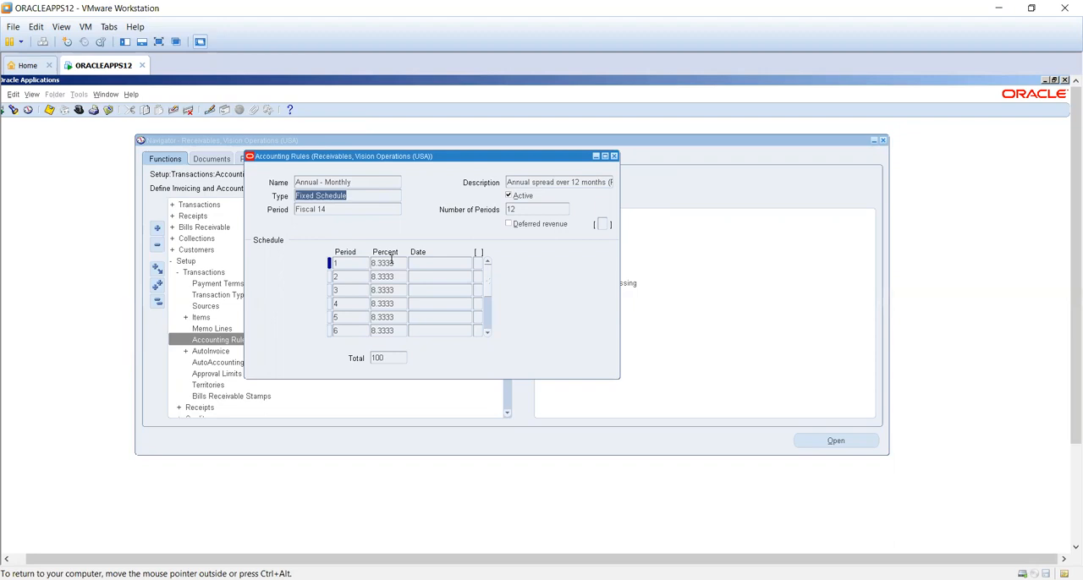
click(616, 156)
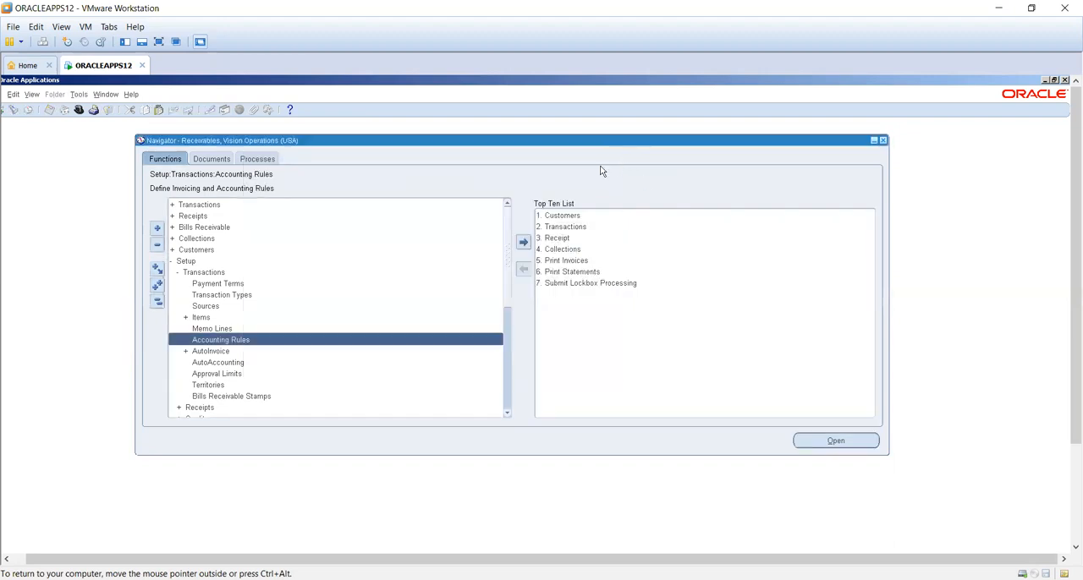
- Open the Transactions entry form from the Transactions functions and move it fully into view
click(240, 206)
double_click(240, 206)
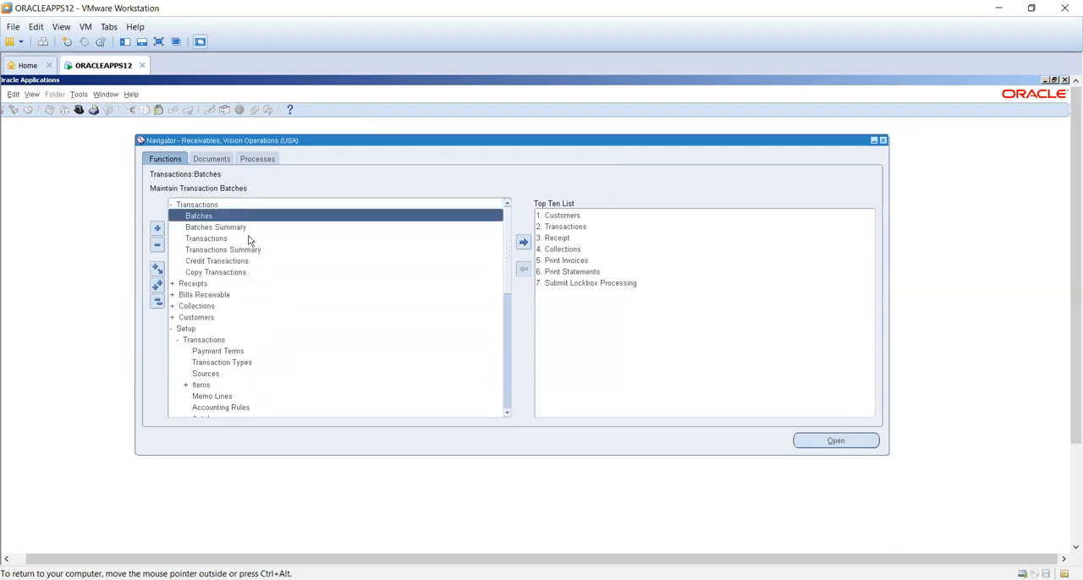
double_click(248, 237)
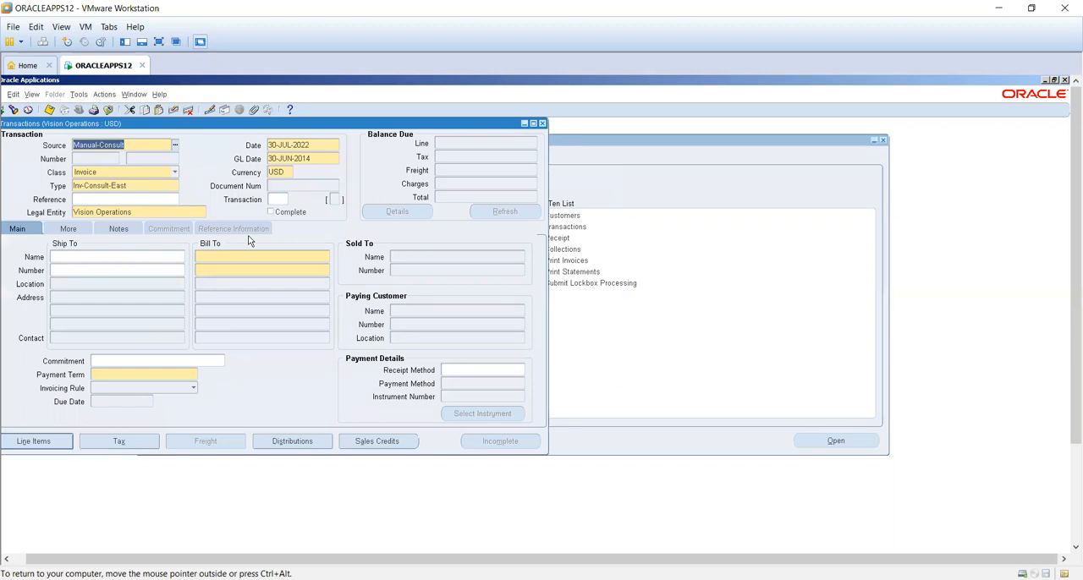
drag(210, 124, 419, 147)
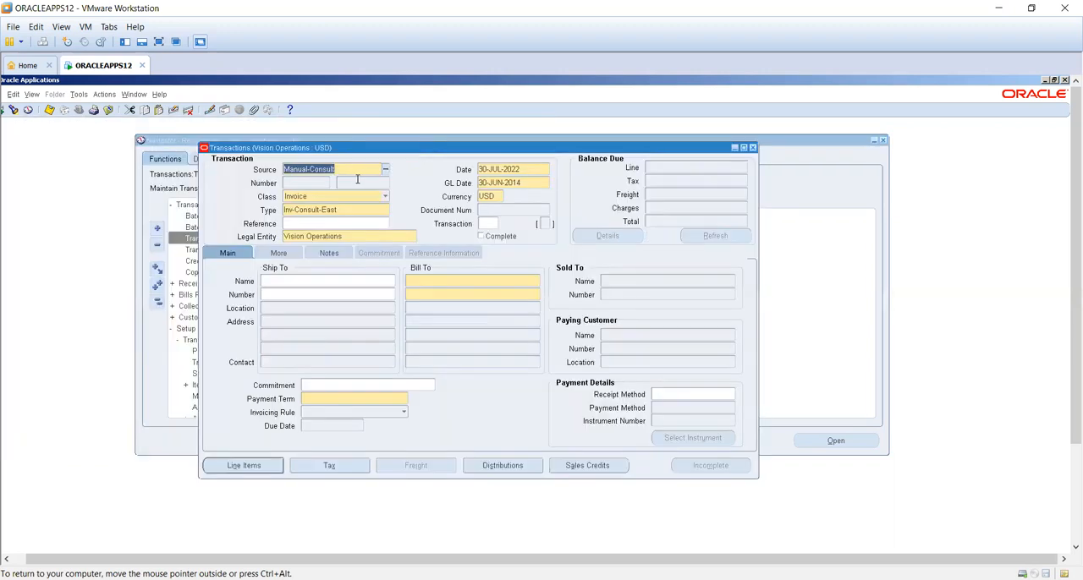
- Set the transaction date to 30-JUN-2014, matching the GL date
click(511, 183)
key(ctrl+c)
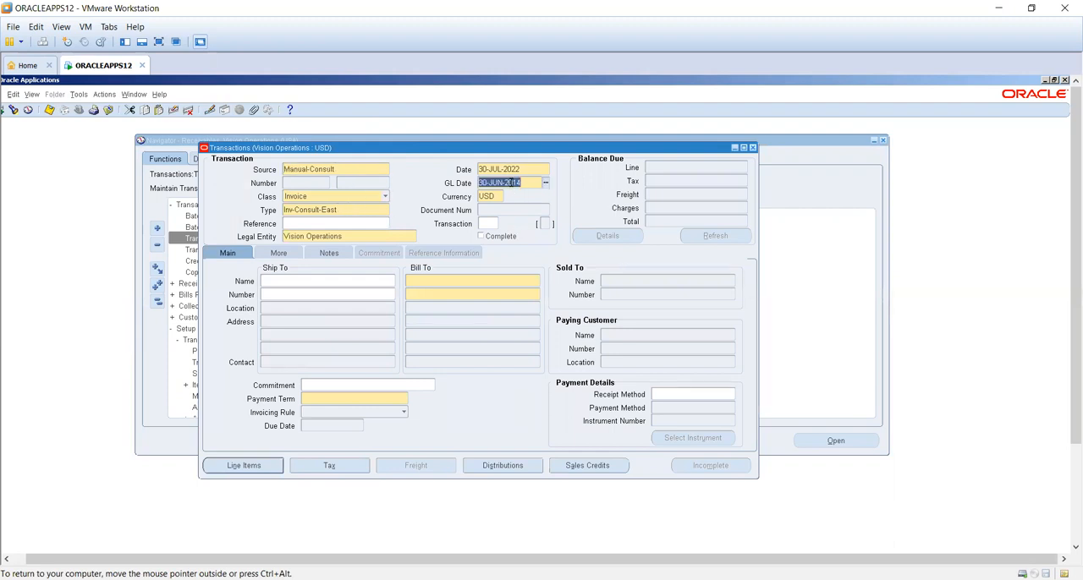
click(508, 171)
key(ctrl+v)
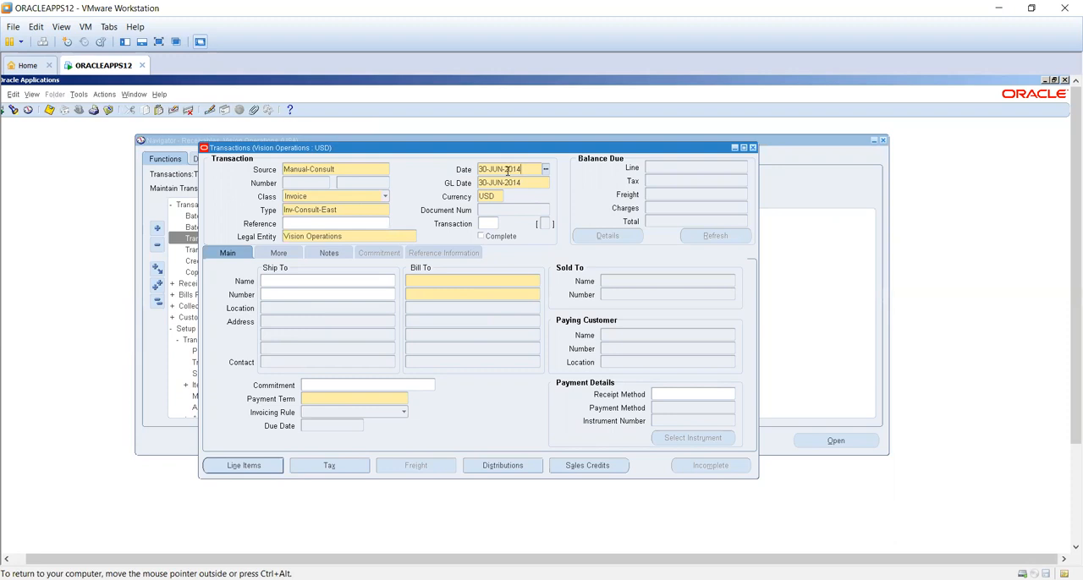
key(Tab)
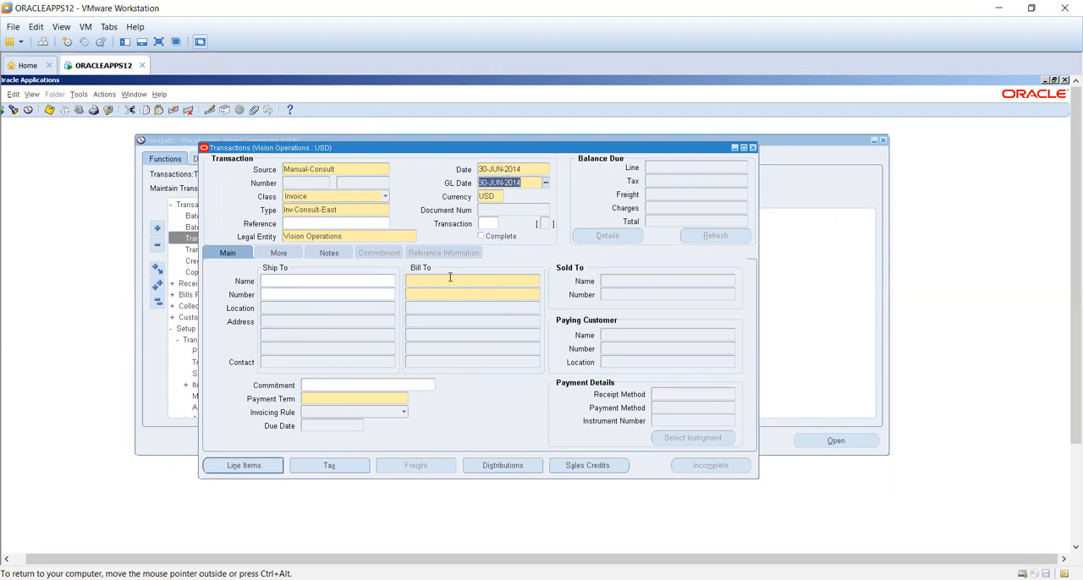
- Select A. C. Networks as the bill-to customer and set the invoicing rule to In Arrears
click(450, 280)
text(a)
key(Tab)
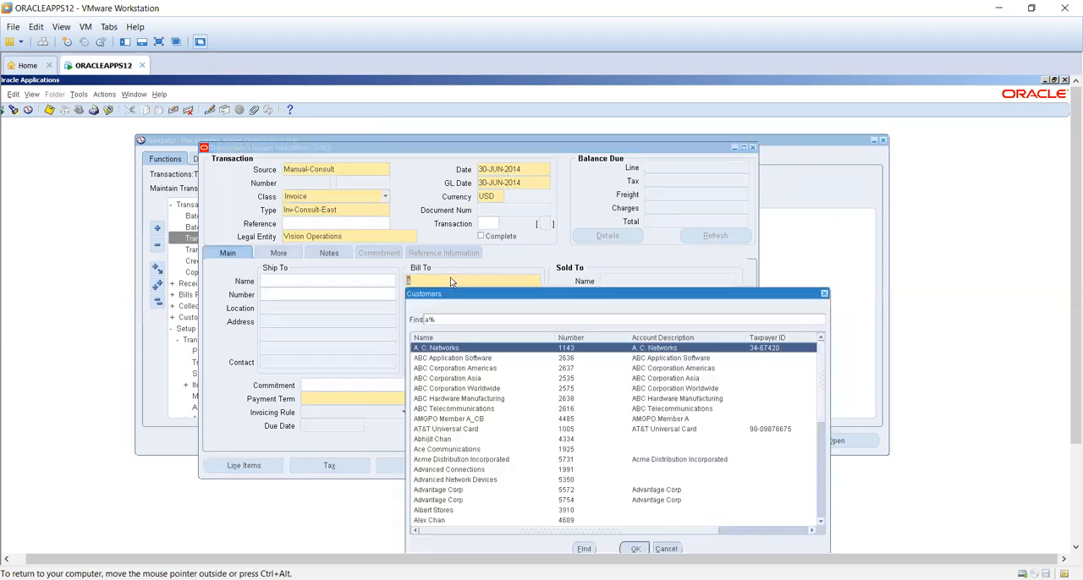
double_click(471, 349)
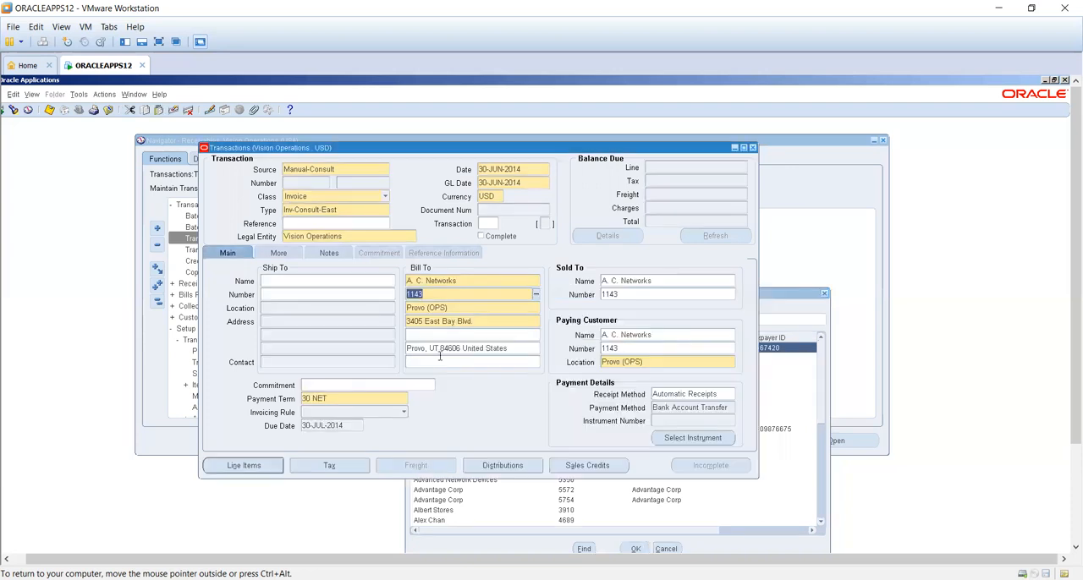
click(315, 412)
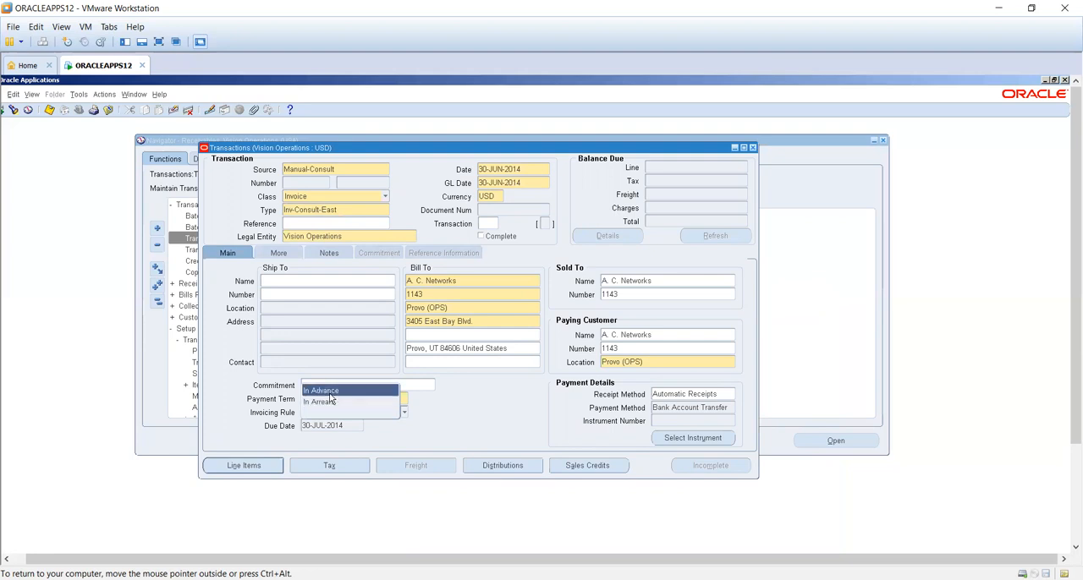
click(331, 403)
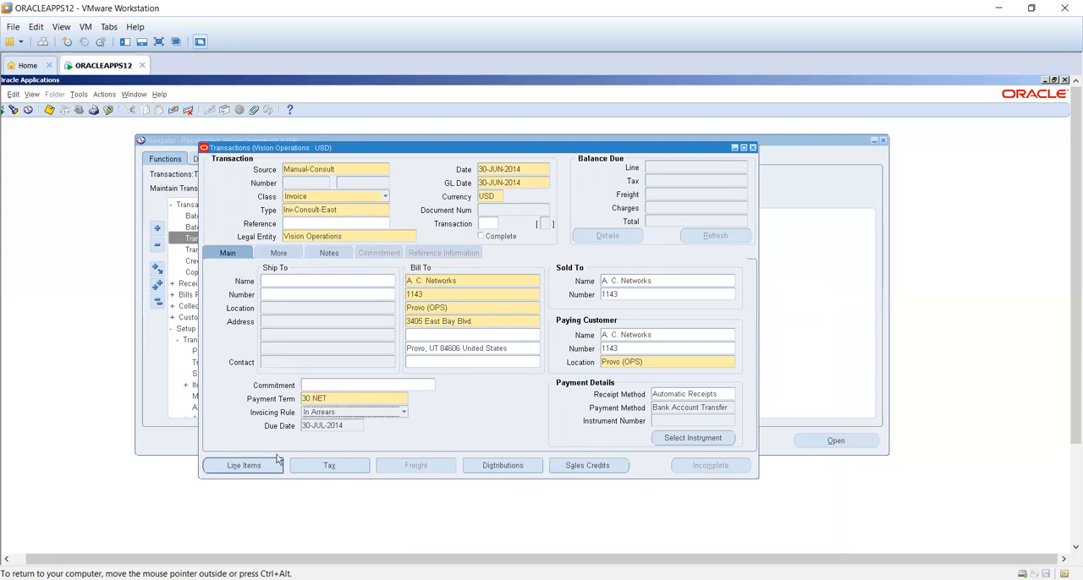
- Add invoice line 1 described "advance amt" with quantity 10 and unit price 19000, skipping the line transaction flexfield
click(250, 471)
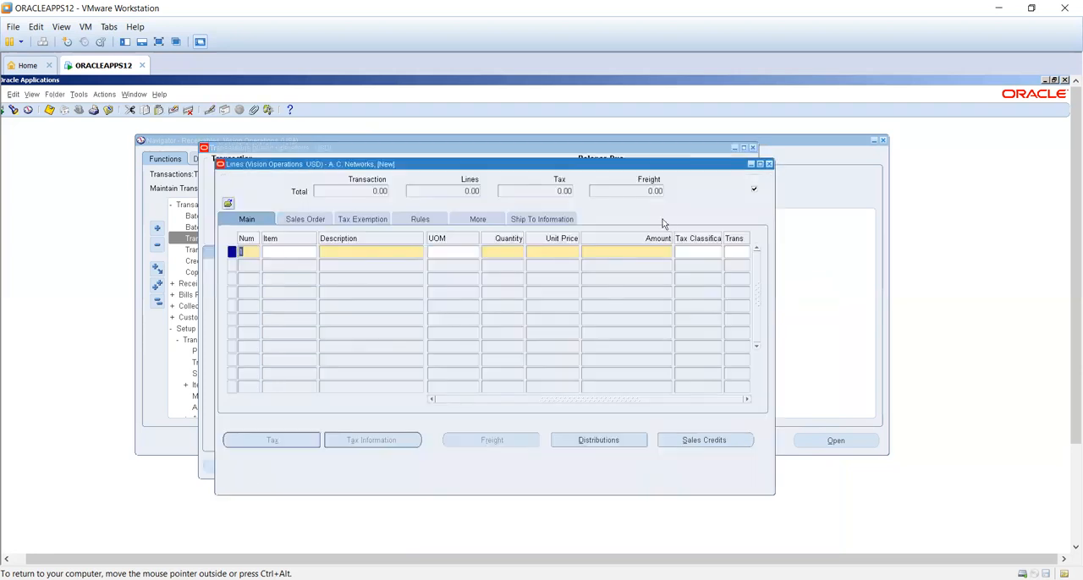
click(366, 253)
text(advance amt)
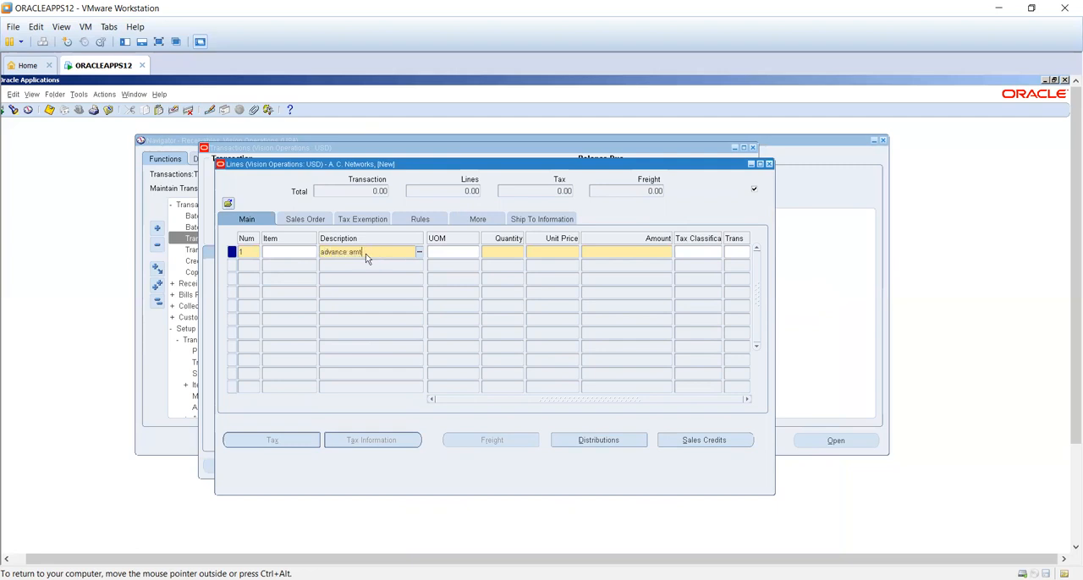
key(Tab)
text(1)
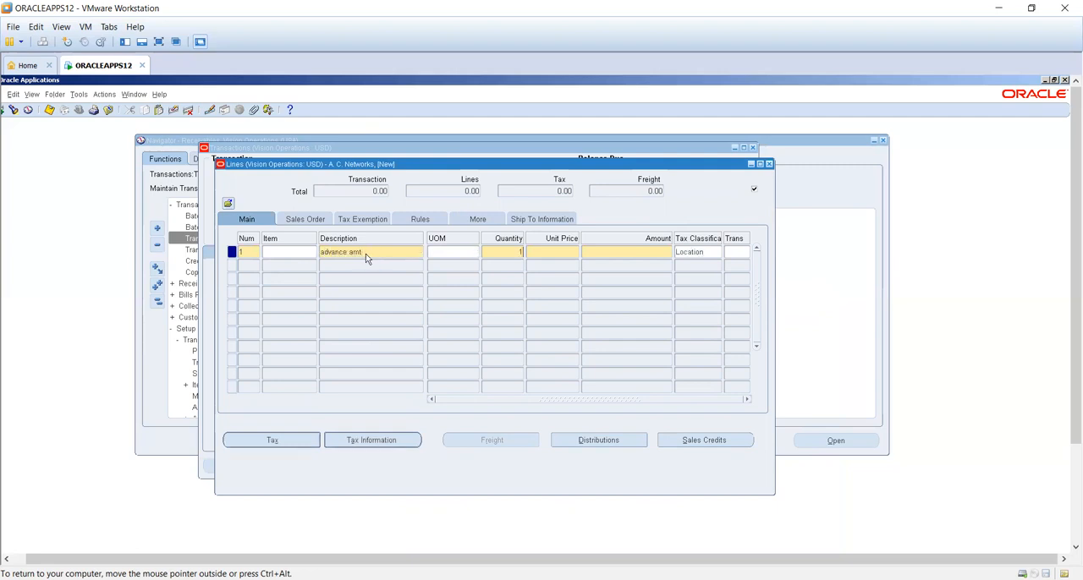
text(019000)
key(Tab)
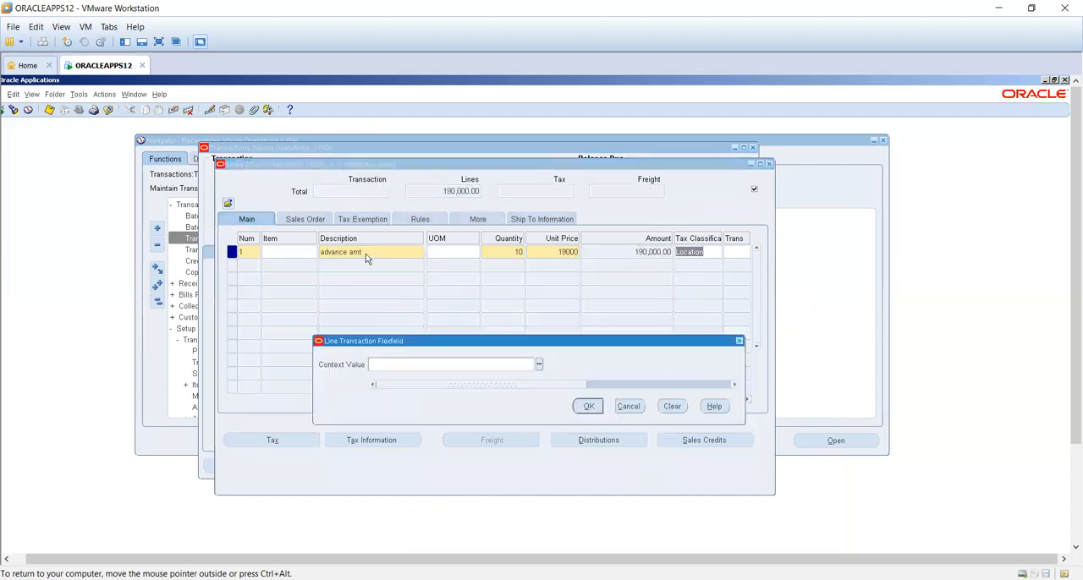
click(624, 408)
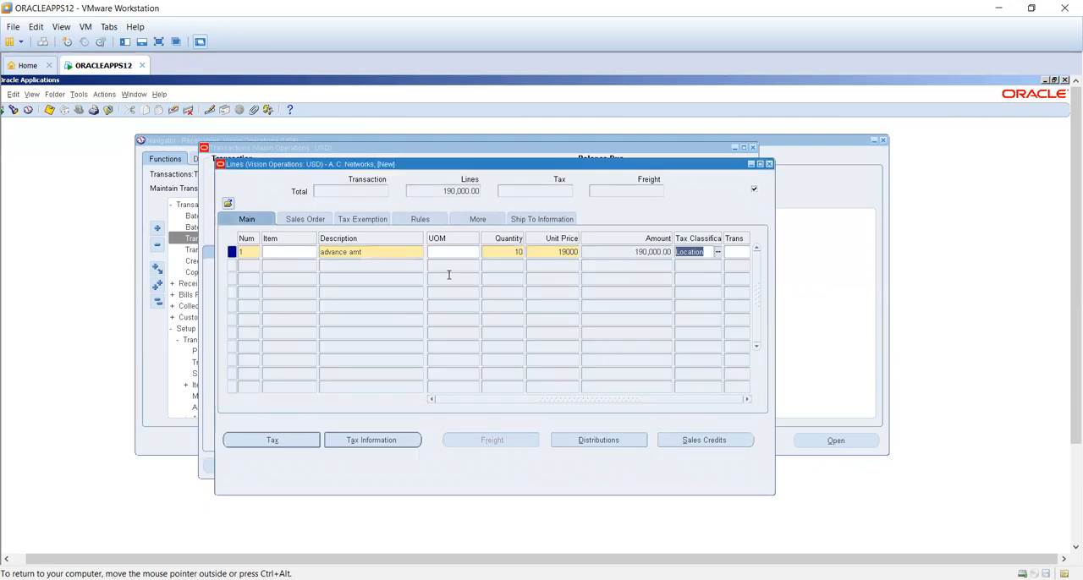
- Assign the accounting rule "3 Months, Fixed, Deferred" to the advance amt line
click(419, 220)
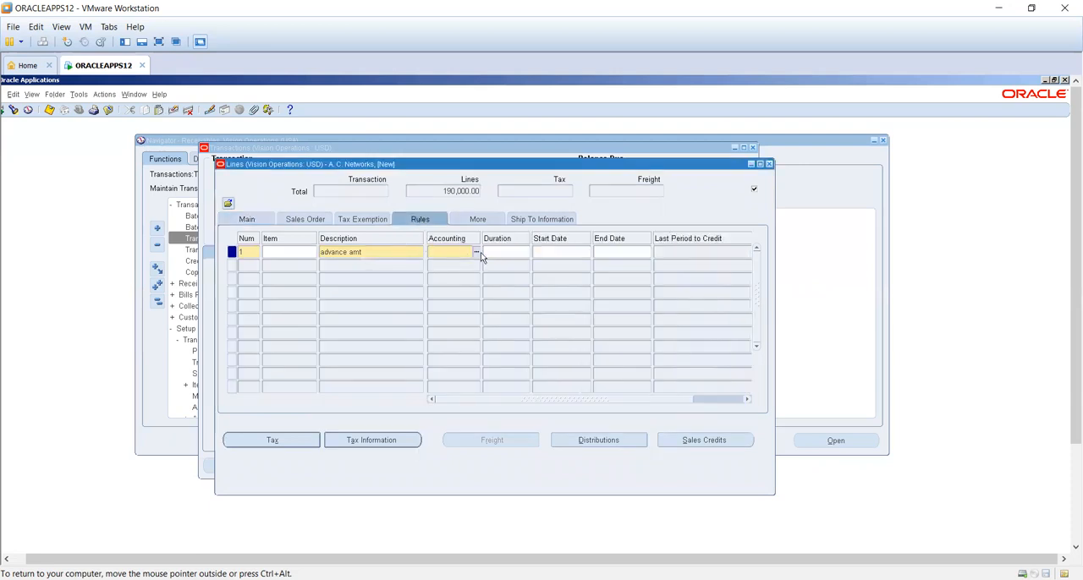
click(476, 253)
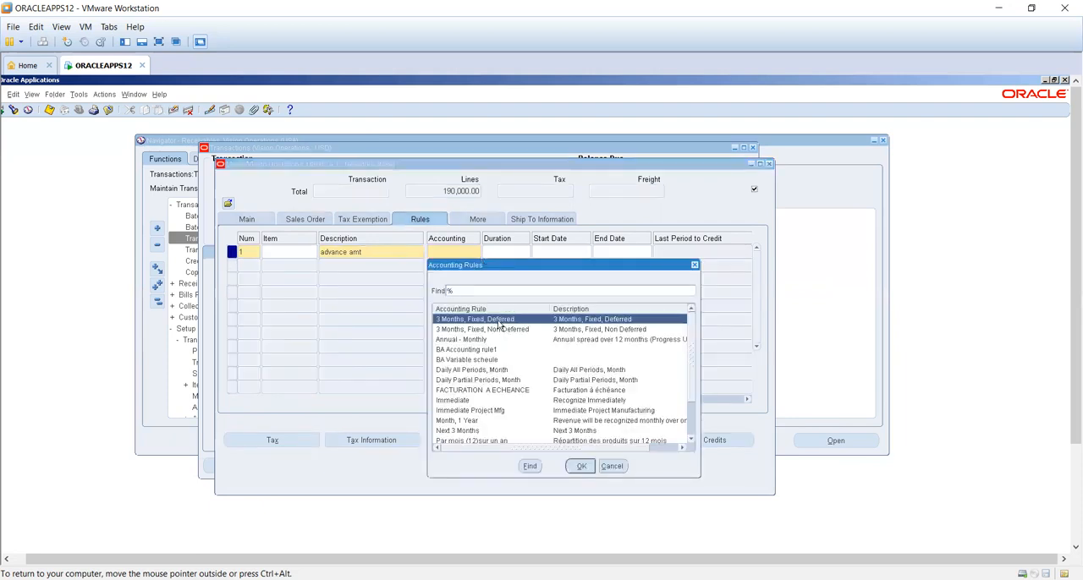
double_click(498, 321)
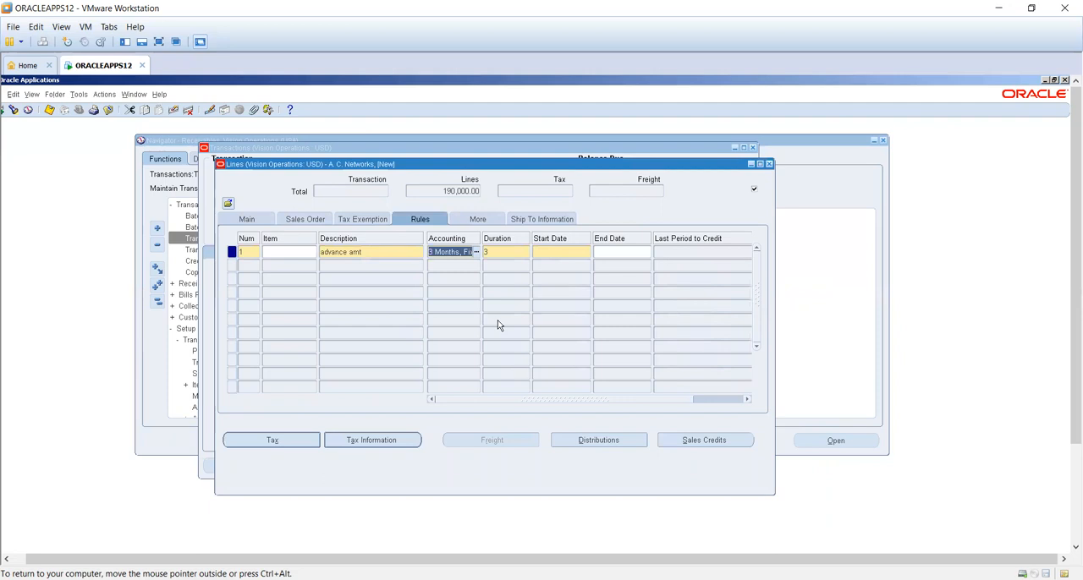
key(Tab)
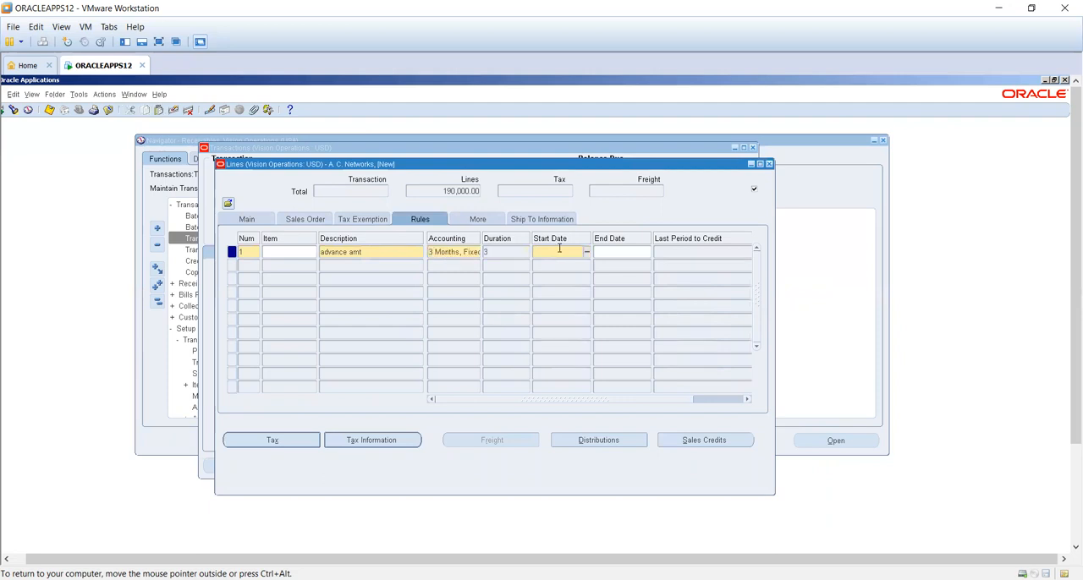
- Set the line's rule start date to 30-JAN-2014 and acknowledge the resulting notes
click(586, 255)
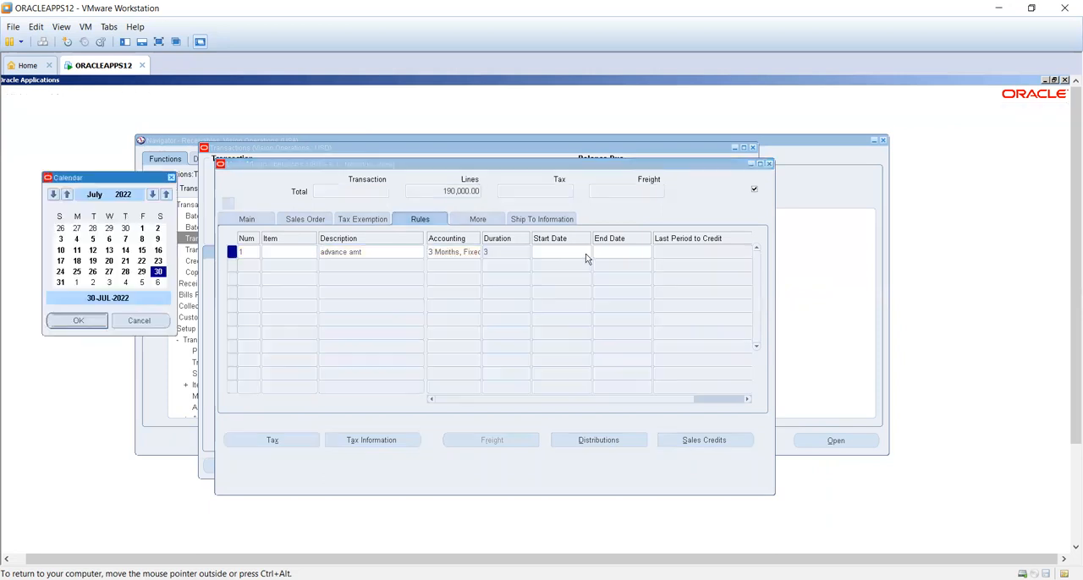
click(172, 178)
drag(442, 166, 406, 162)
text(30-JAN-2014)
key(Tab)
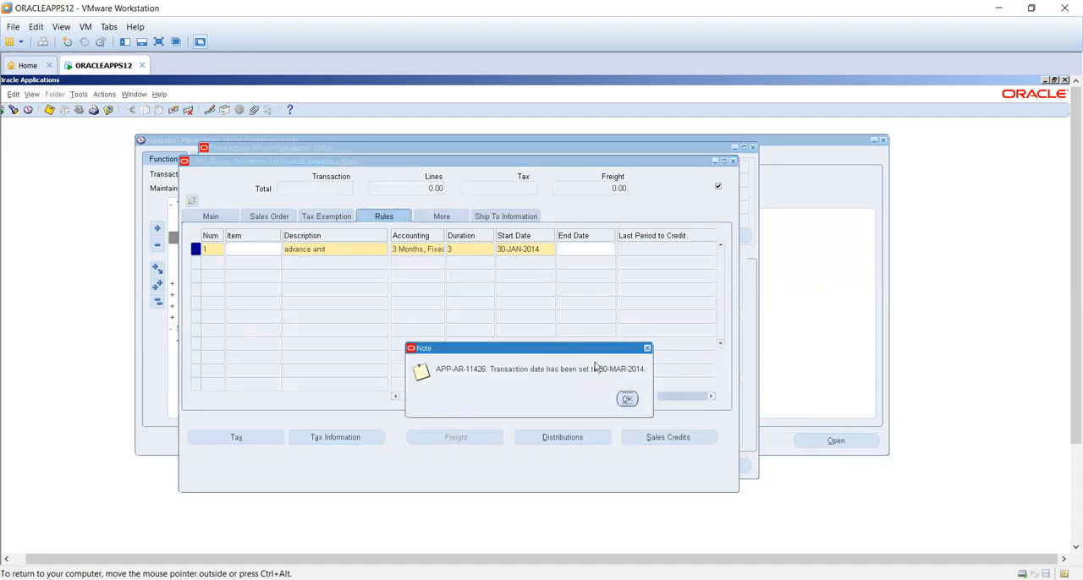
click(628, 402)
click(614, 400)
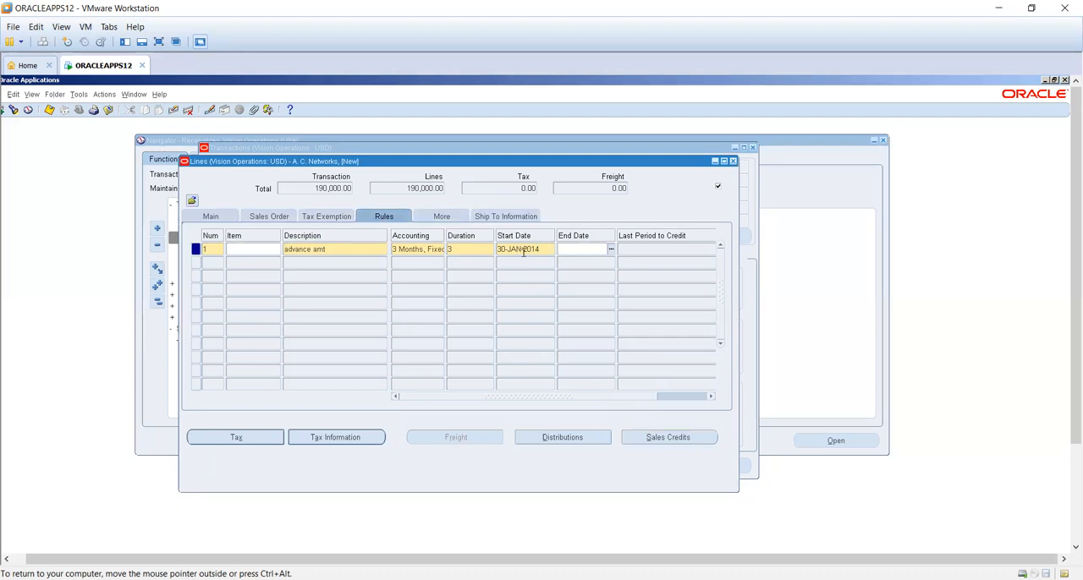
- Return to the invoice header and try to complete the transaction
click(733, 162)
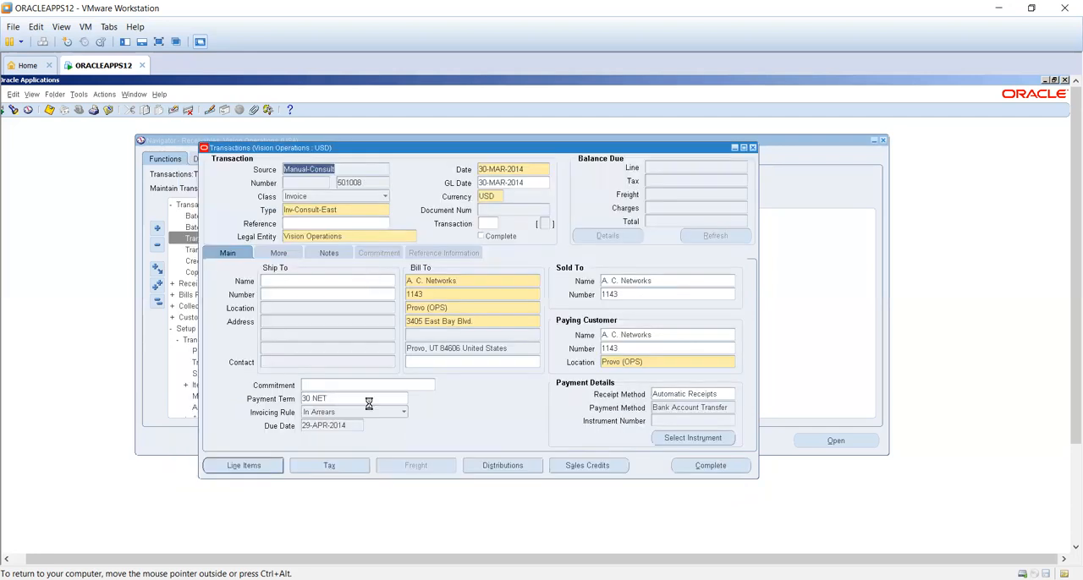
click(693, 467)
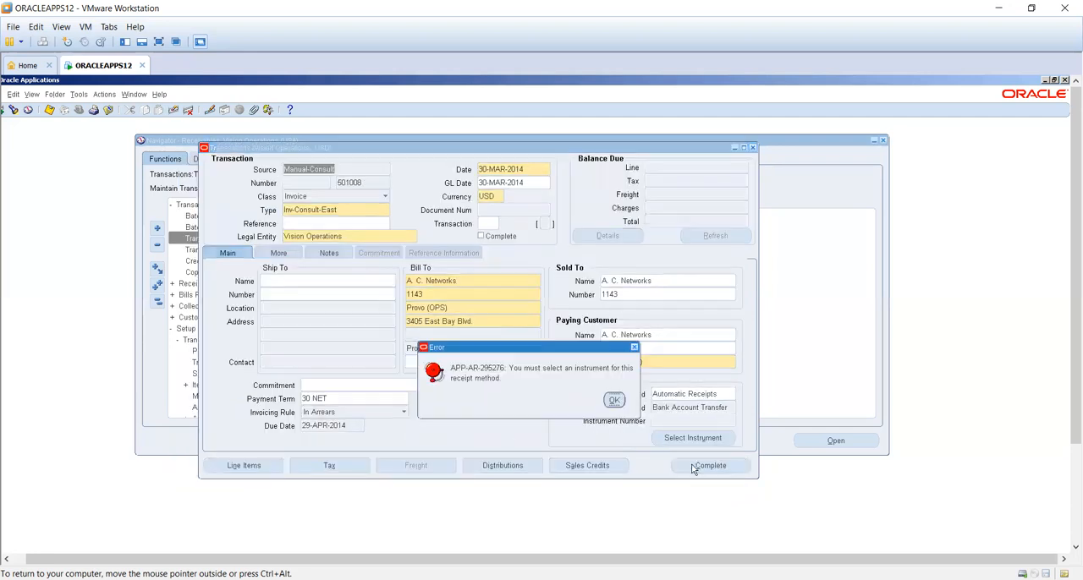
click(615, 400)
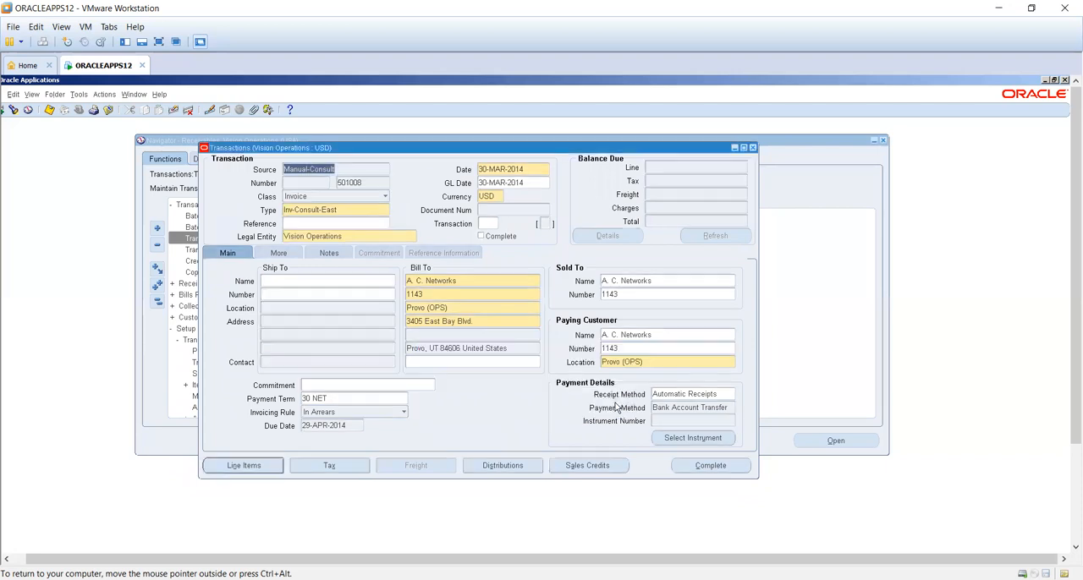
- Clear the receipt method from the invoice's payment details
click(678, 396)
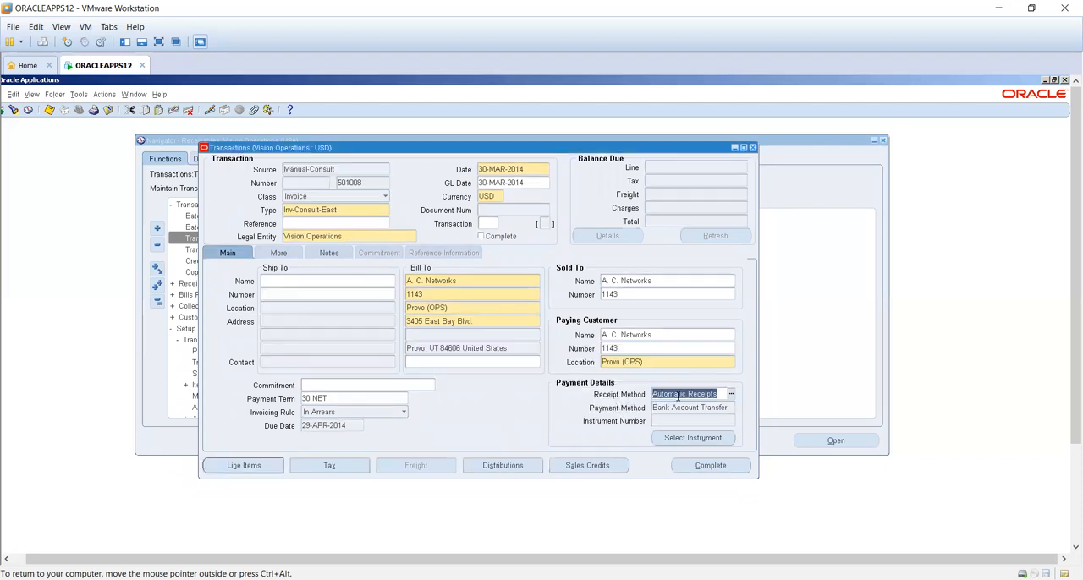
key(BackSpace)
key(Tab)
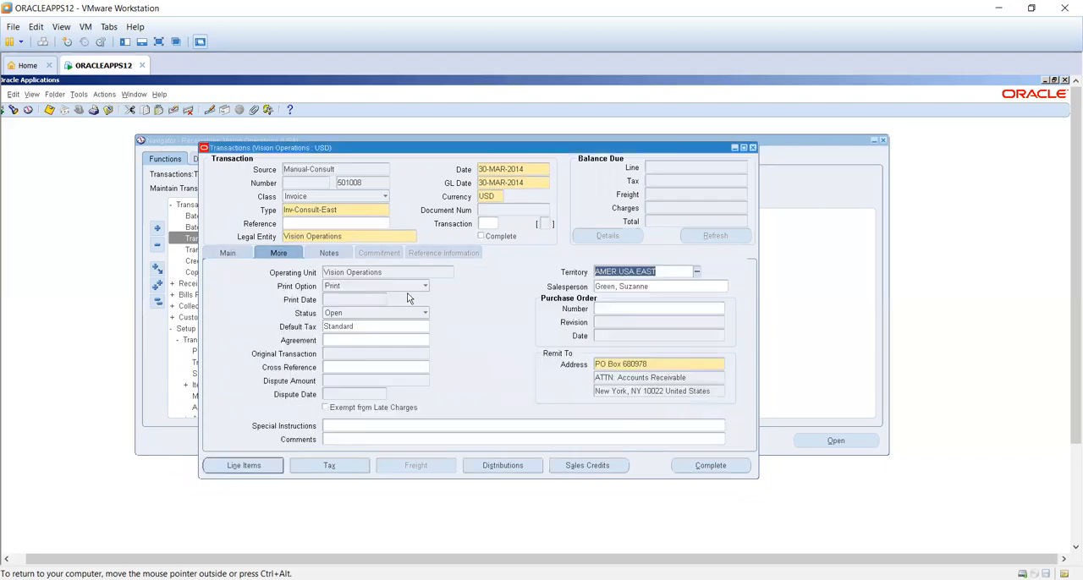
click(225, 255)
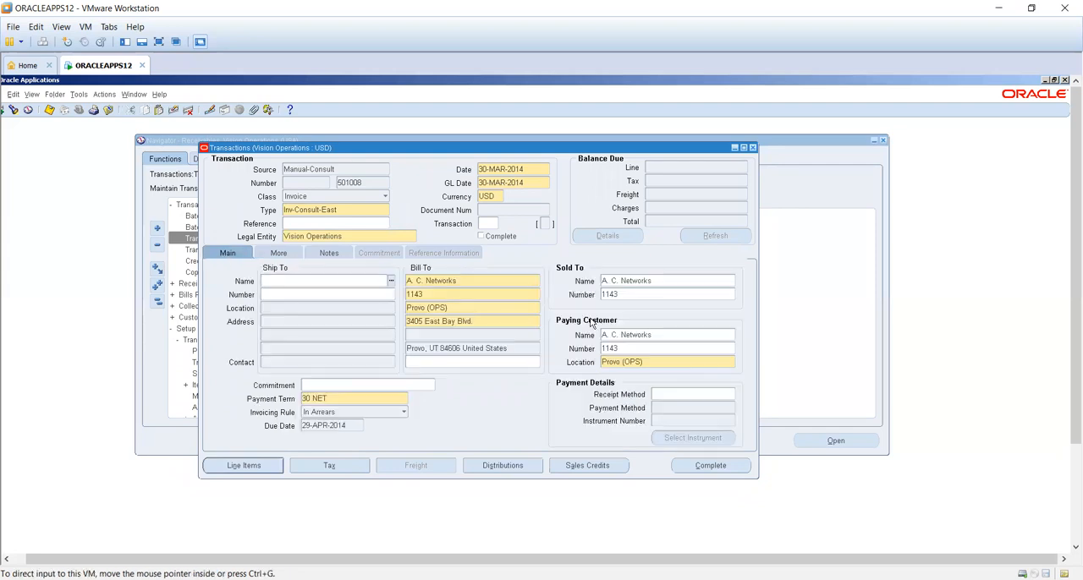
click(665, 394)
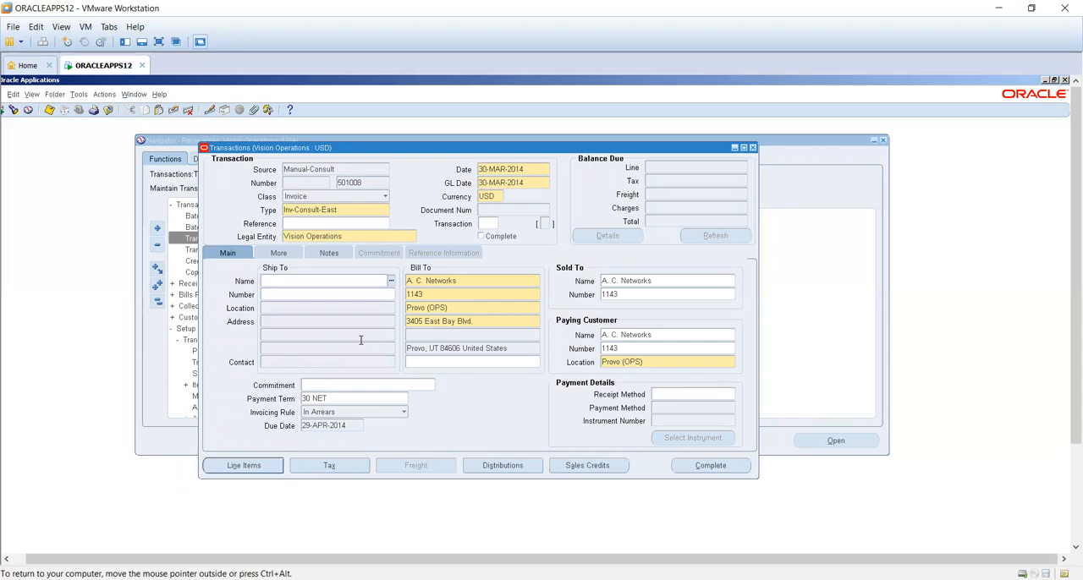
- Complete the invoice and check its balance details in the entered currency
click(714, 468)
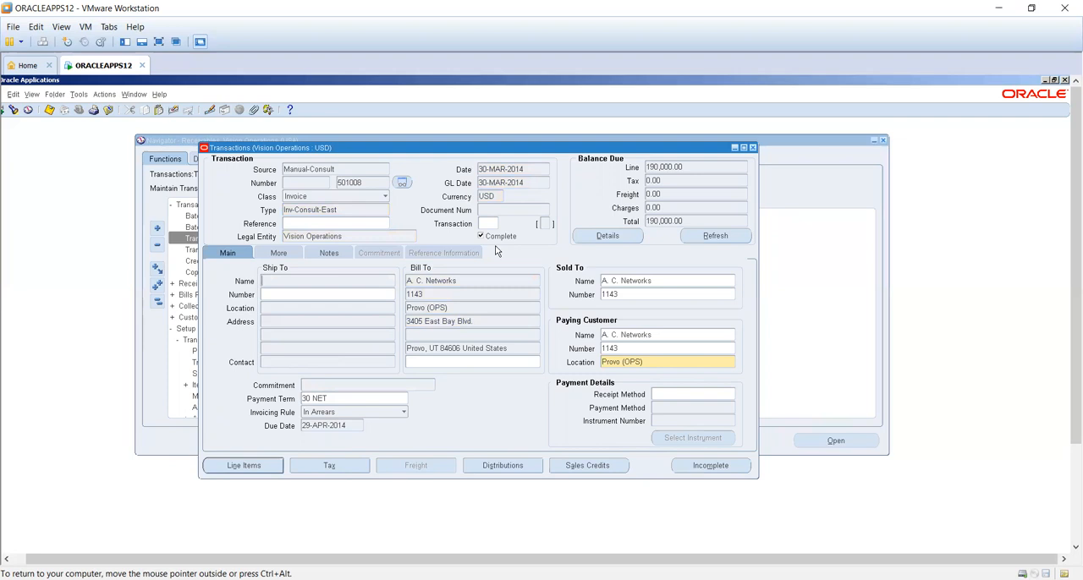
click(599, 238)
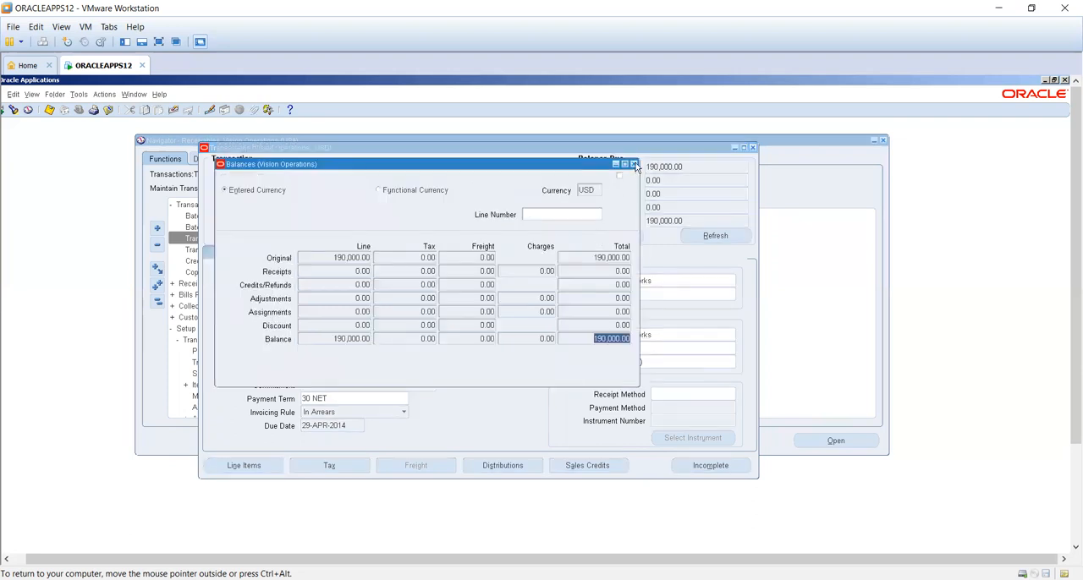
click(634, 164)
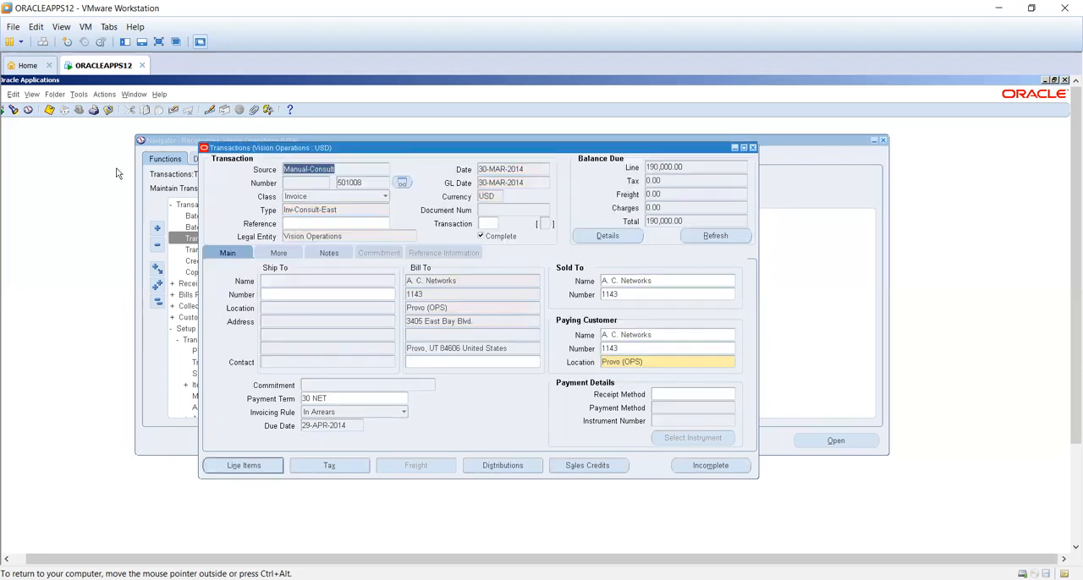
- Review all submitted concurrent requests and the invoice's account distribution sets, closing each window
click(31, 95)
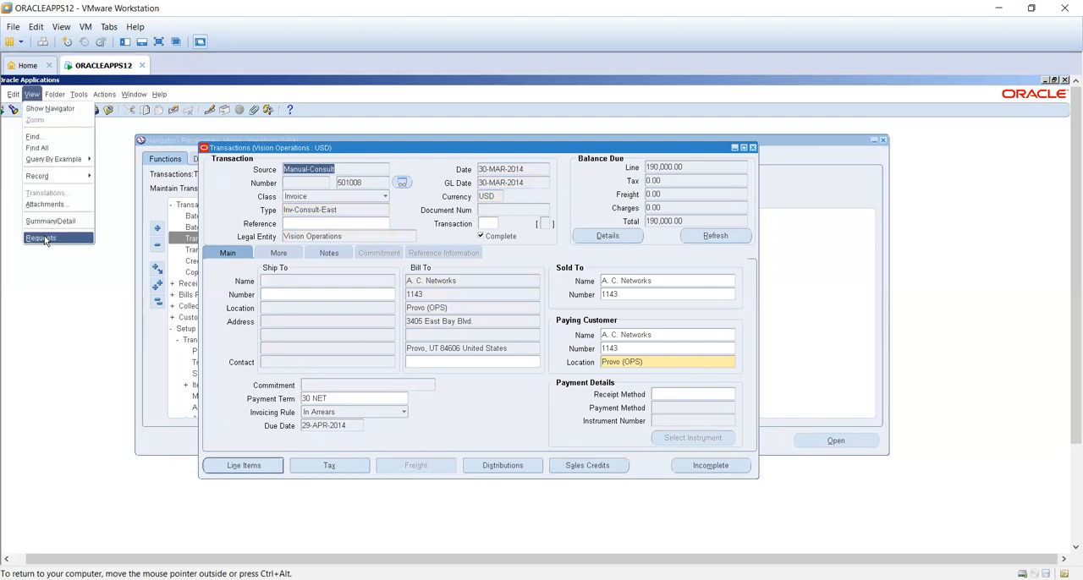
click(42, 237)
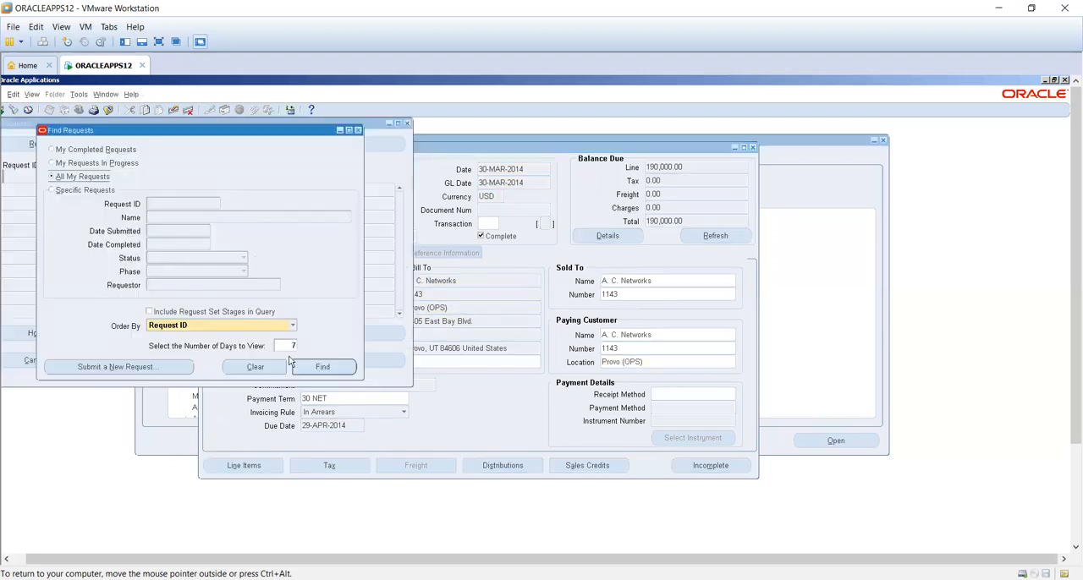
click(320, 369)
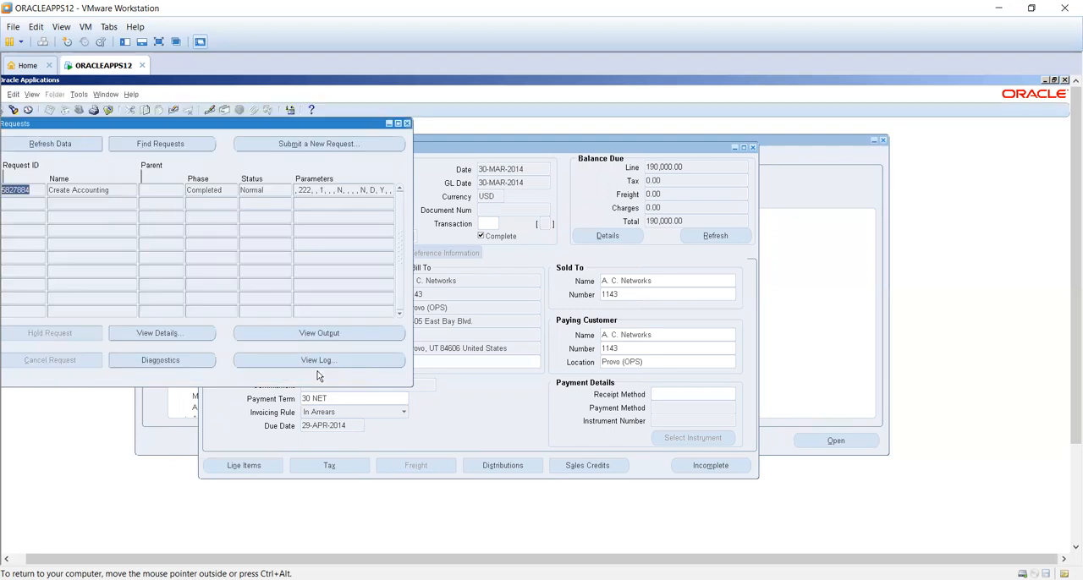
click(406, 123)
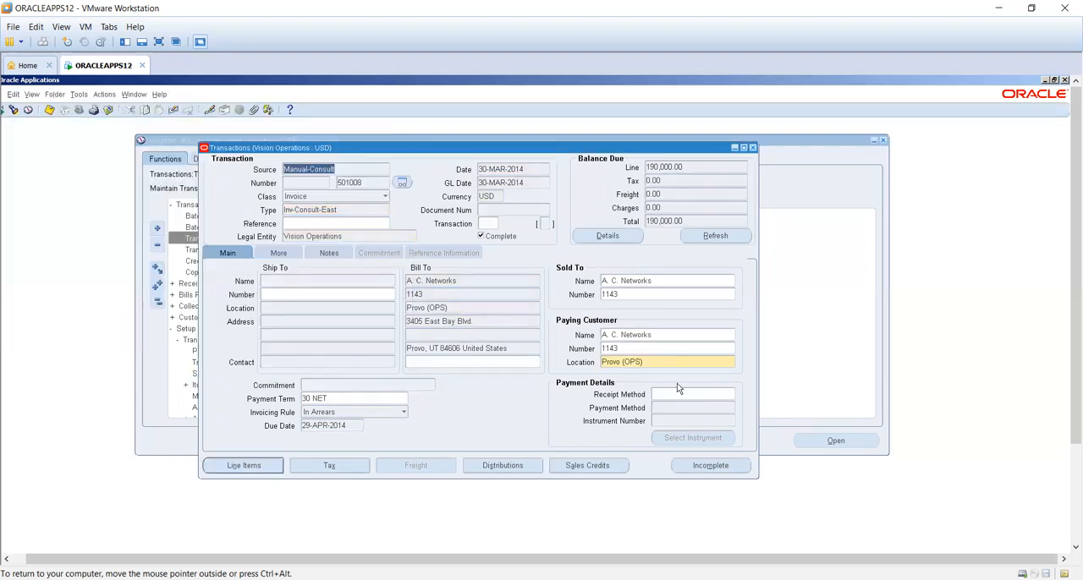
click(498, 466)
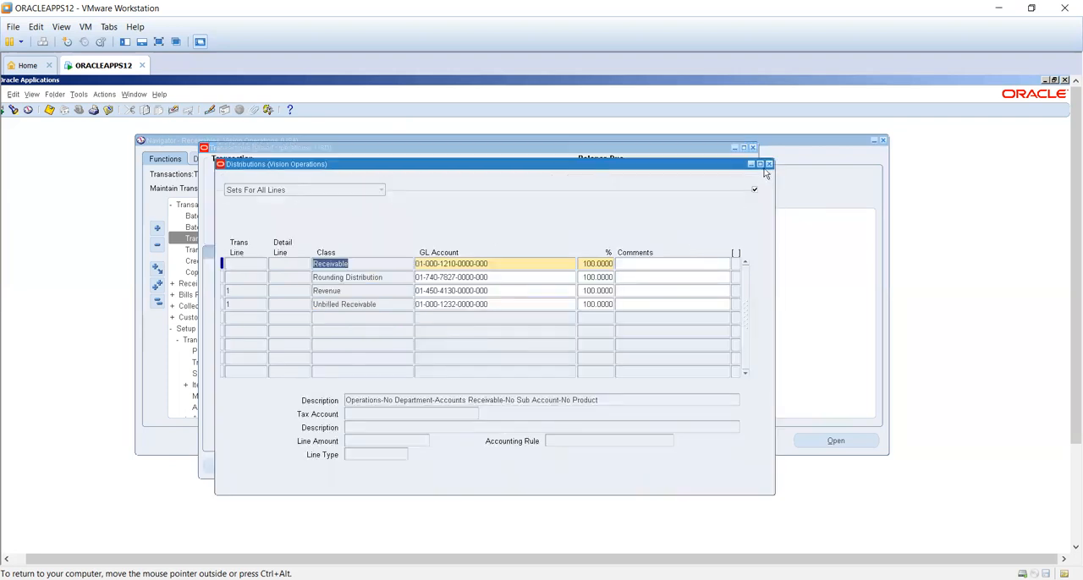
click(769, 164)
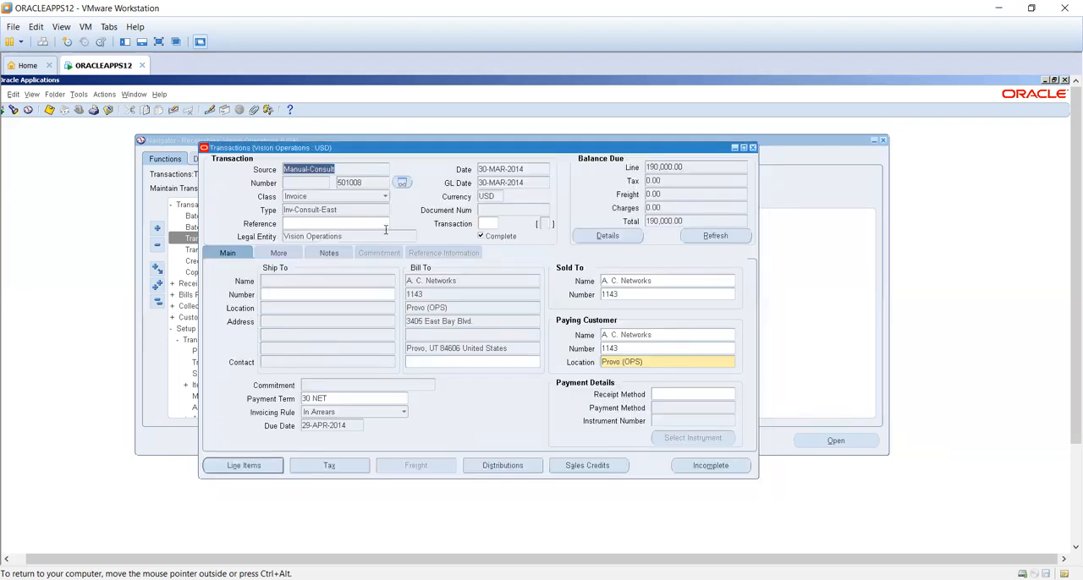
- Reopen the Transactions form and find transaction number 501008
click(372, 181)
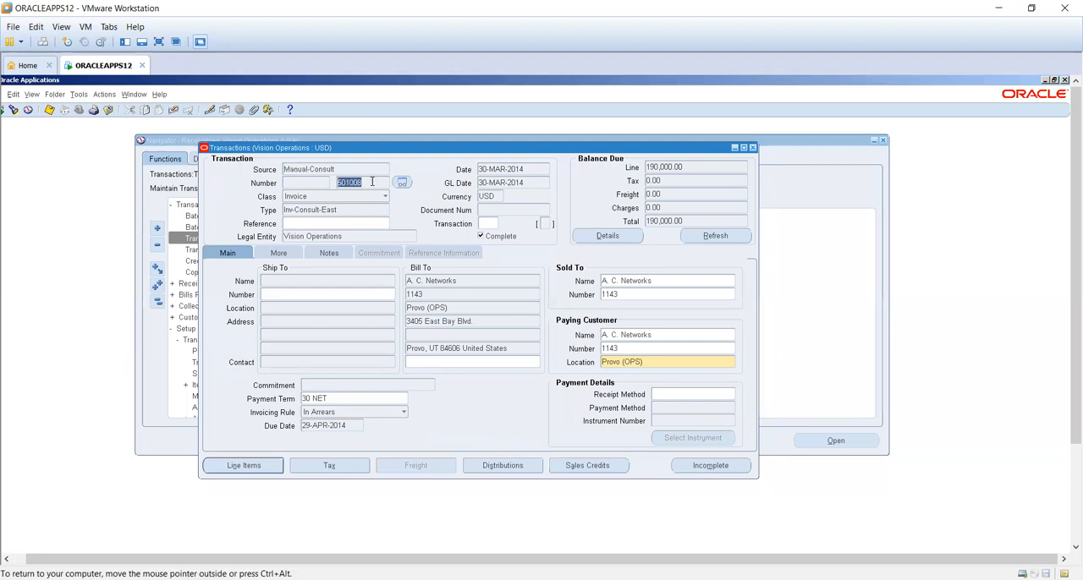
click(753, 148)
double_click(234, 239)
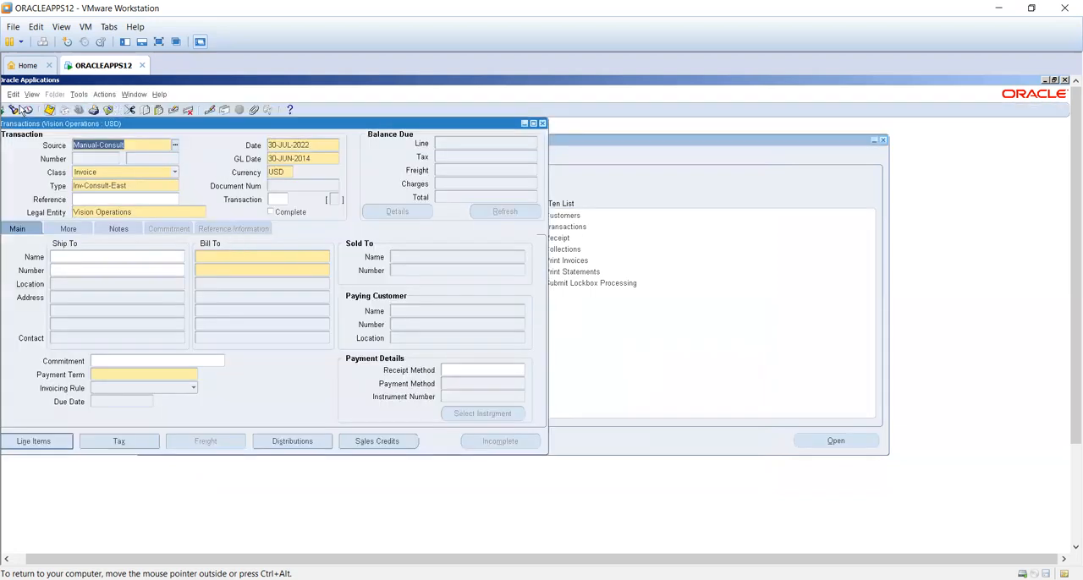
click(13, 110)
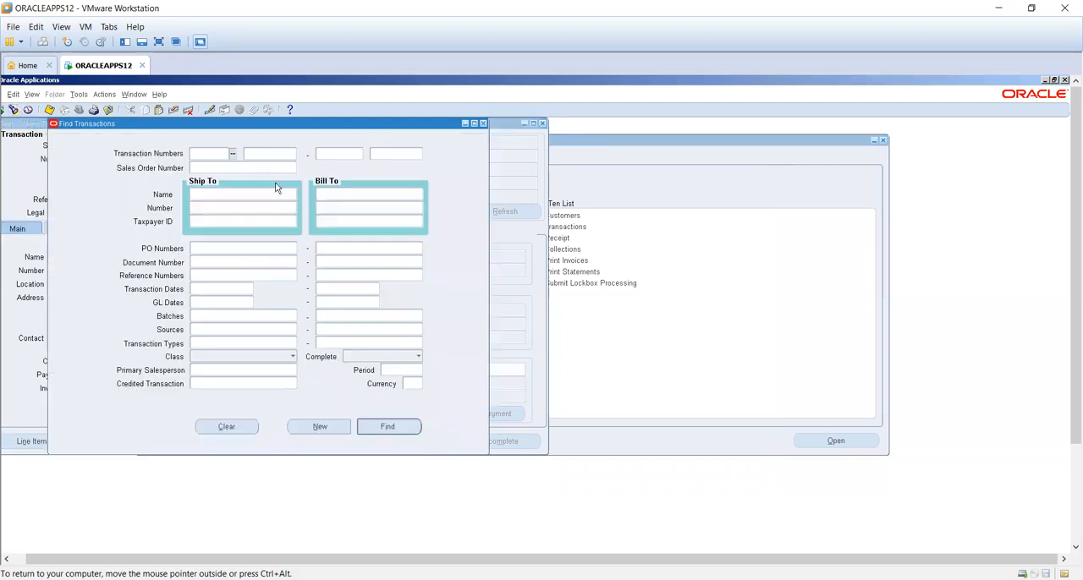
click(272, 153)
text(%501008)
key(Tab)
click(383, 427)
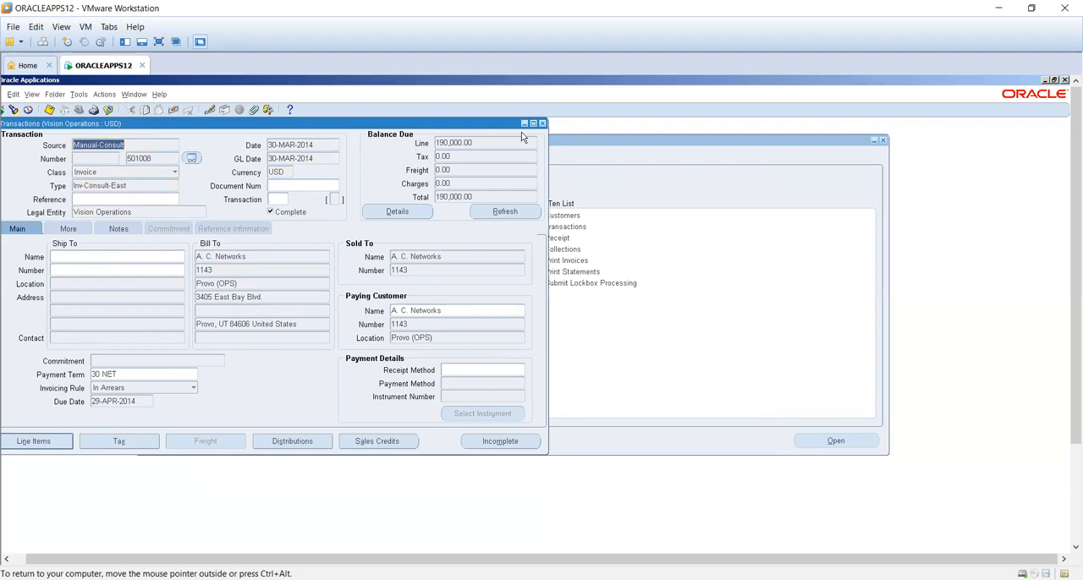
- Examine the found invoice's distributions and the amount on its advance amt line
click(287, 443)
click(559, 140)
click(53, 442)
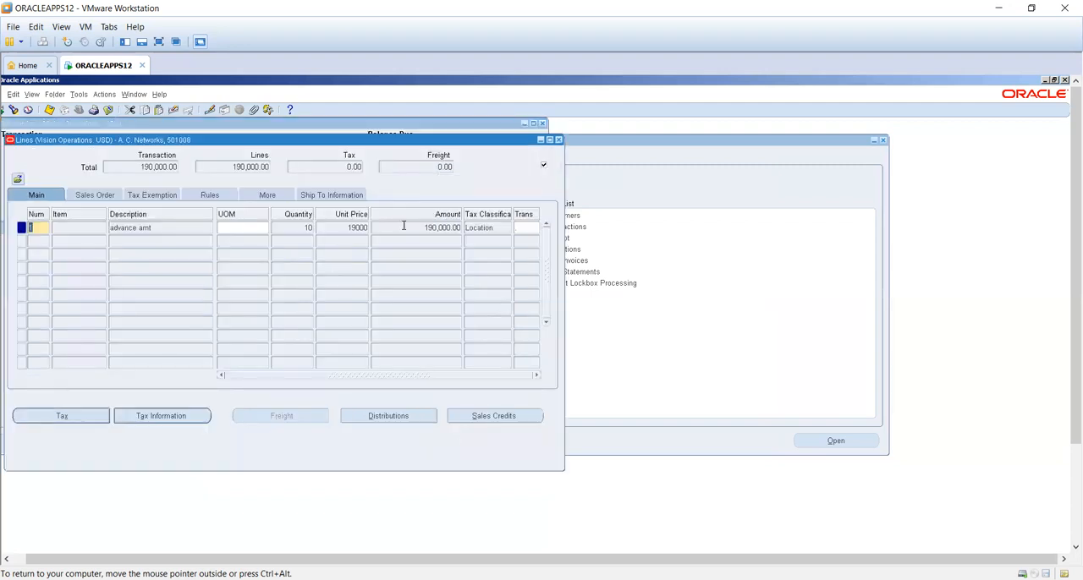
click(404, 226)
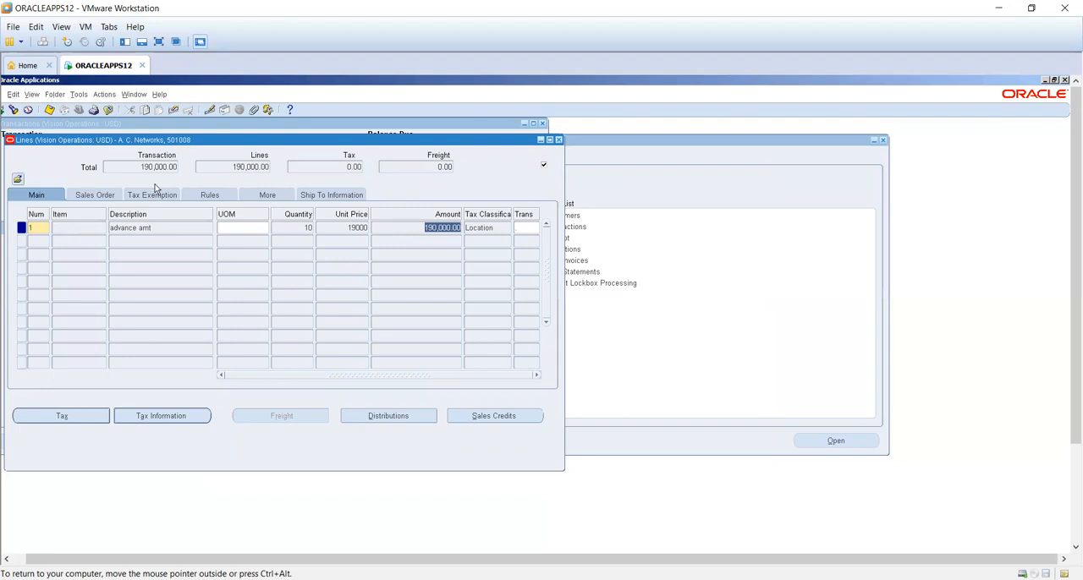
- Examine the advance amt line's accounting rule, duration and start date, and return to the invoice header
click(216, 194)
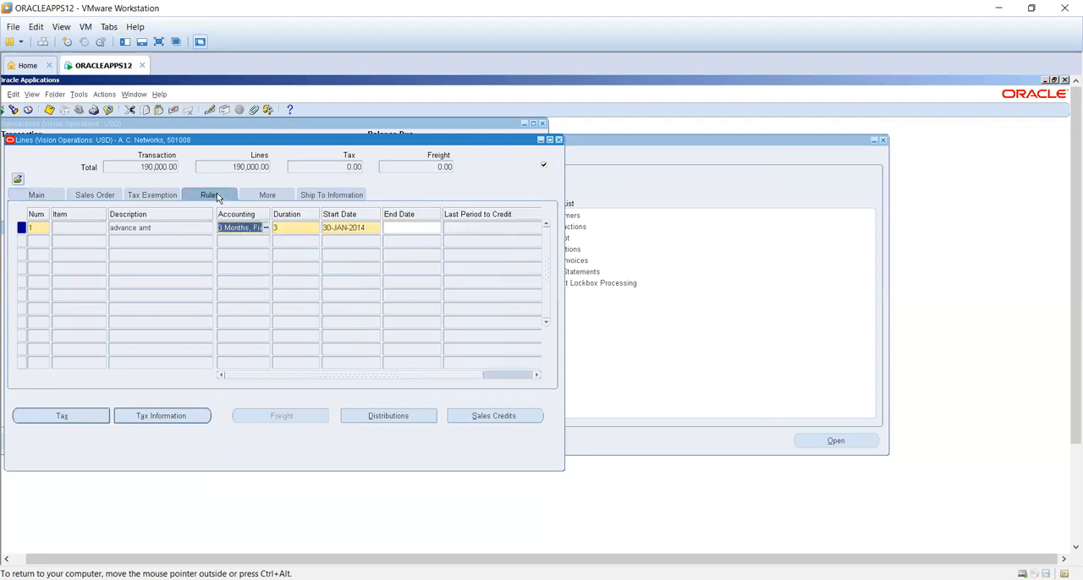
click(349, 229)
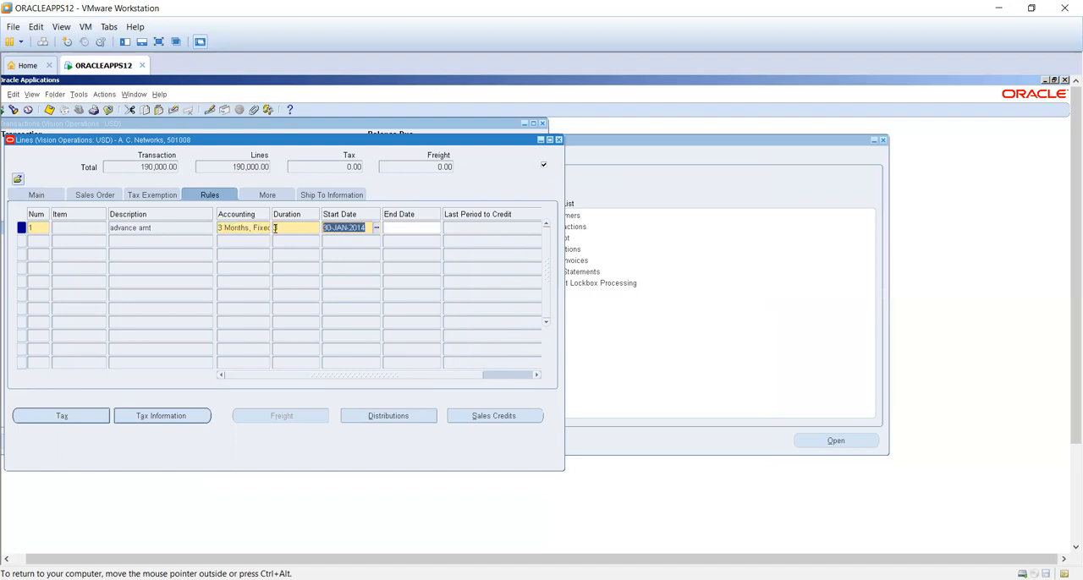
key(Tab)
key(Tab)
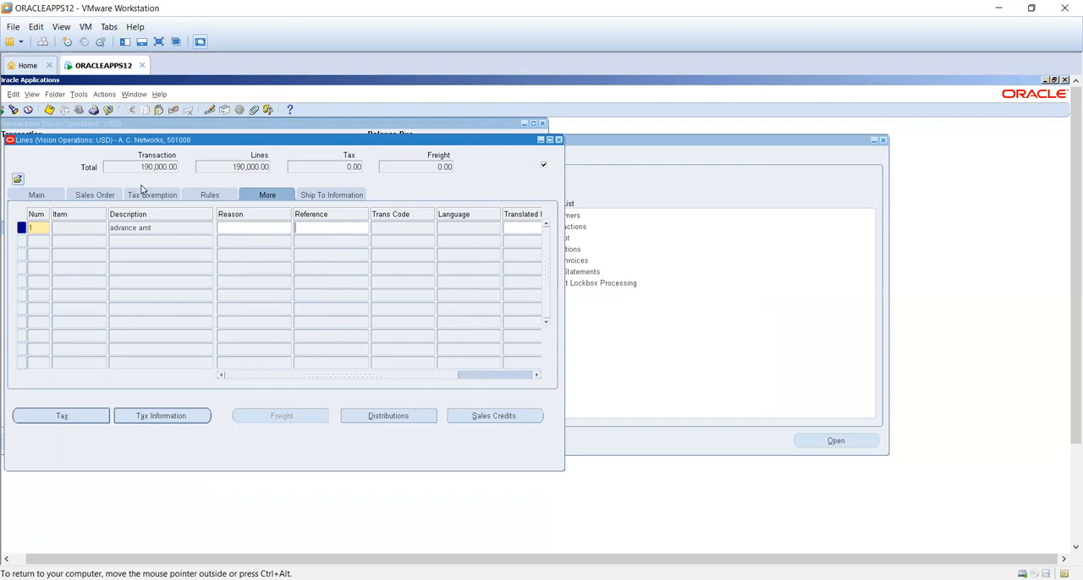
click(193, 198)
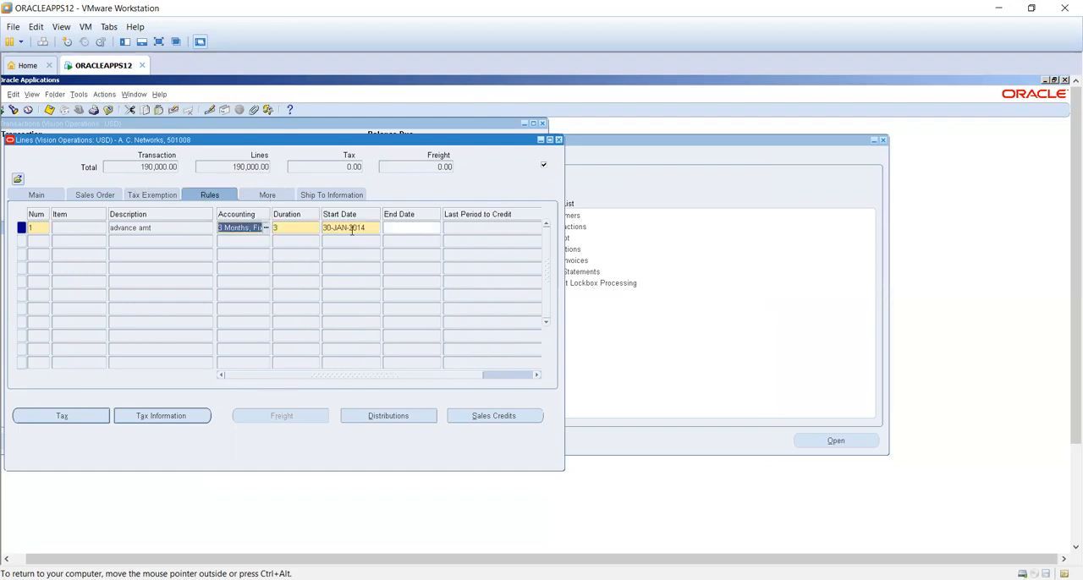
click(559, 141)
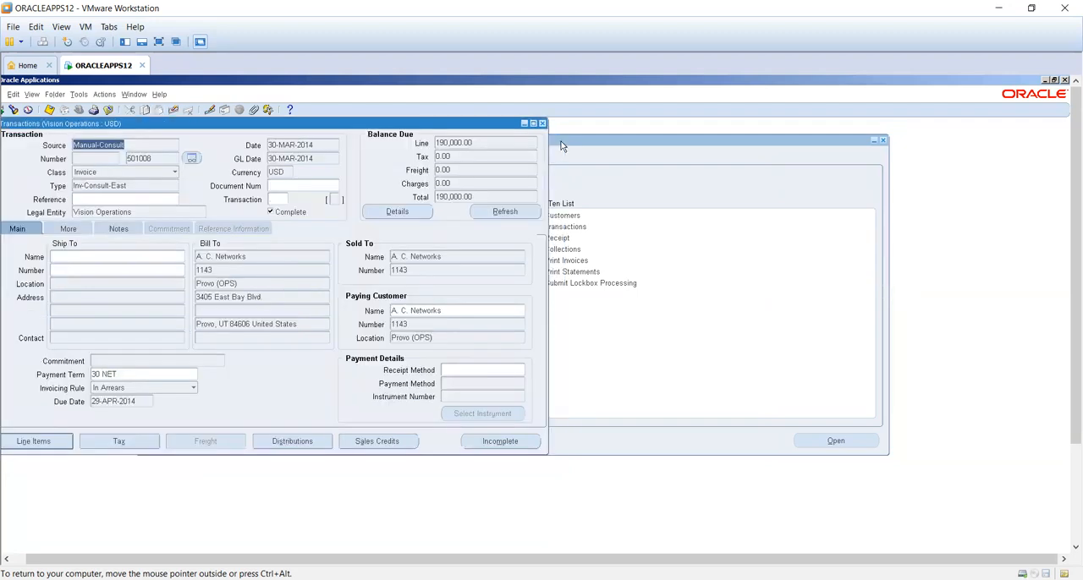
- Clear the transaction number range and search for transactions with a GL date of 30-JAN-2014
click(14, 111)
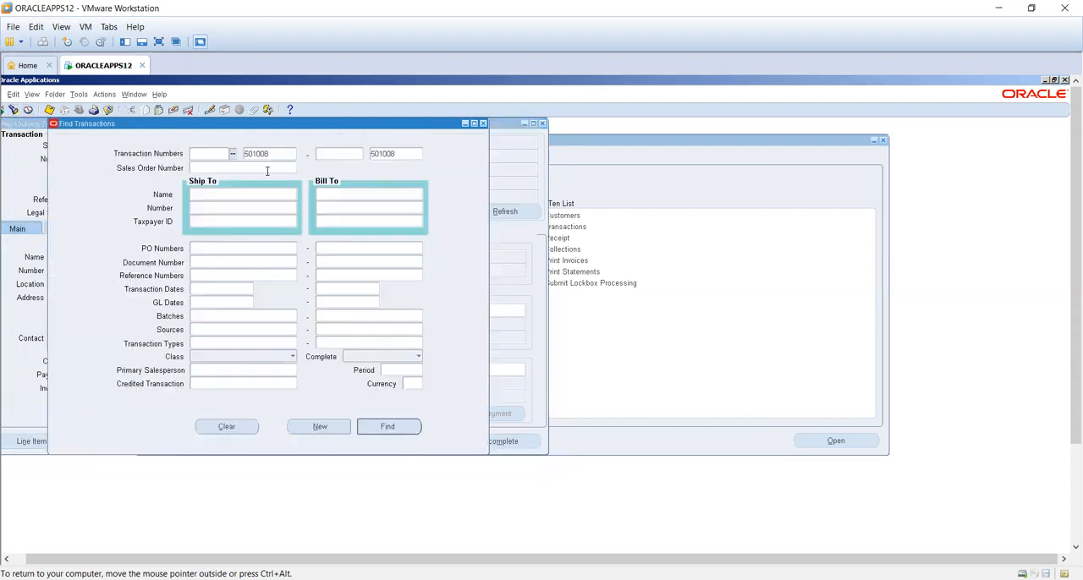
double_click(271, 154)
key(Delete)
key(Tab)
key(Tab)
key(Delete)
click(229, 301)
text(30-JAN-2014)
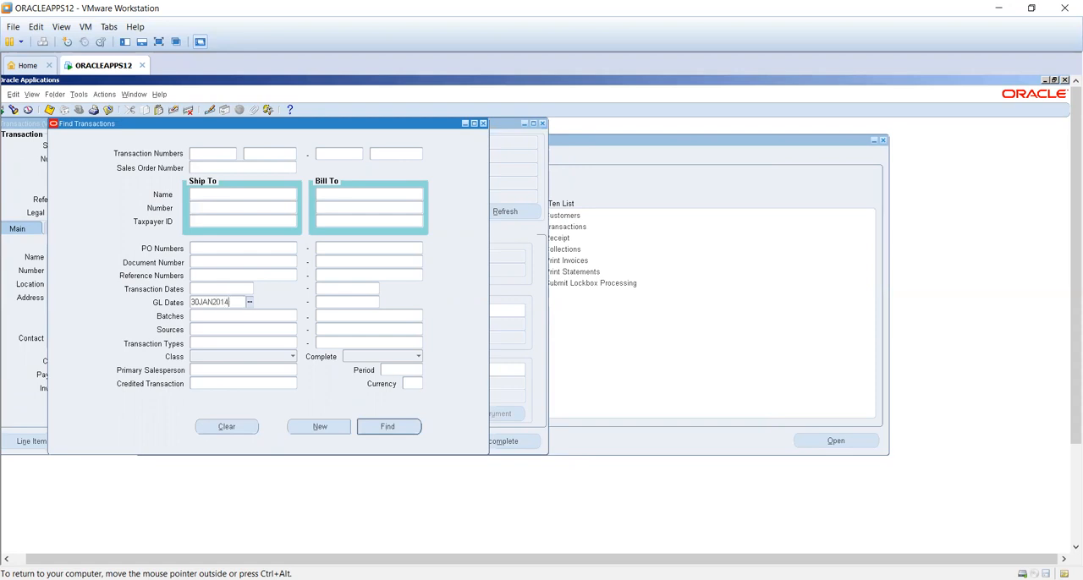
key(Tab)
click(388, 426)
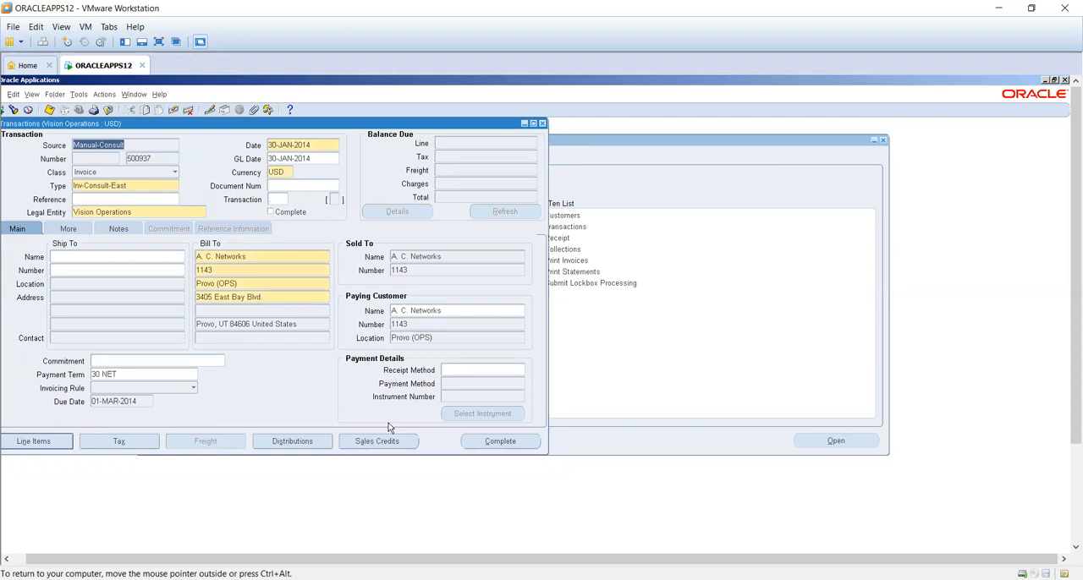
- Examine the found transaction's line items, check for neighbouring records and close the form
drag(347, 126, 531, 176)
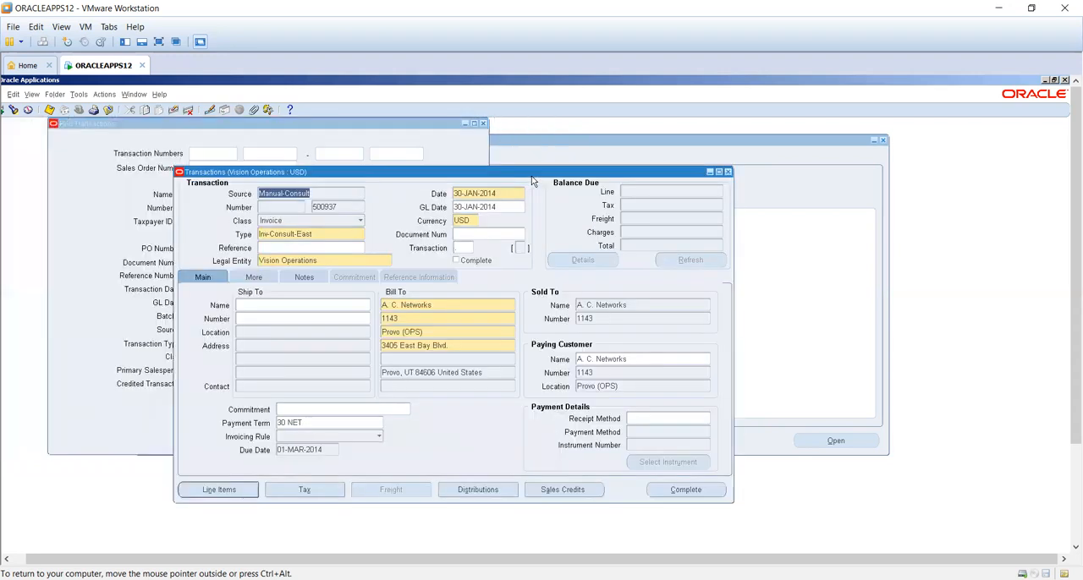
double_click(338, 206)
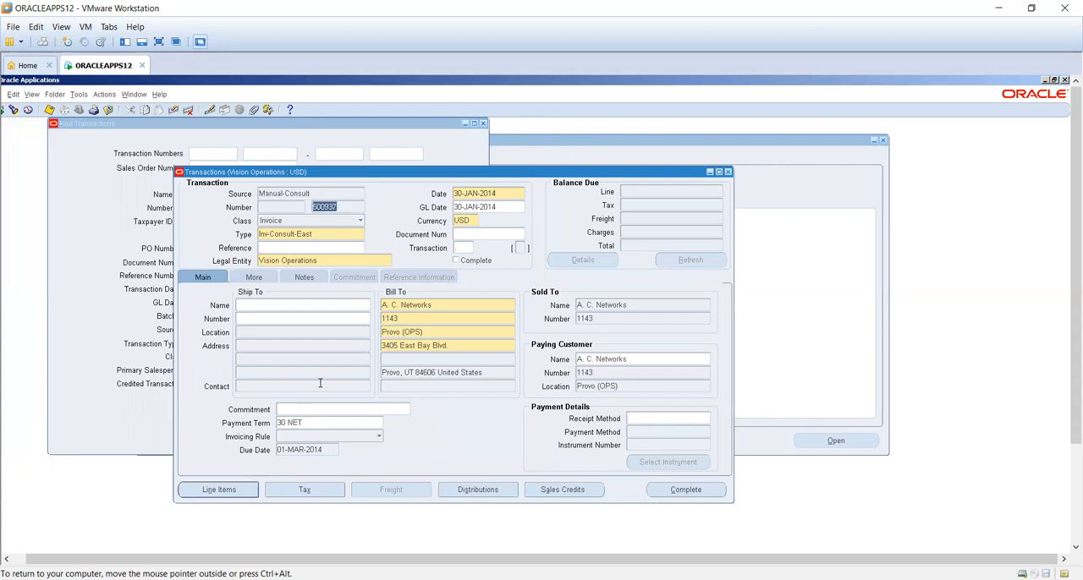
click(220, 489)
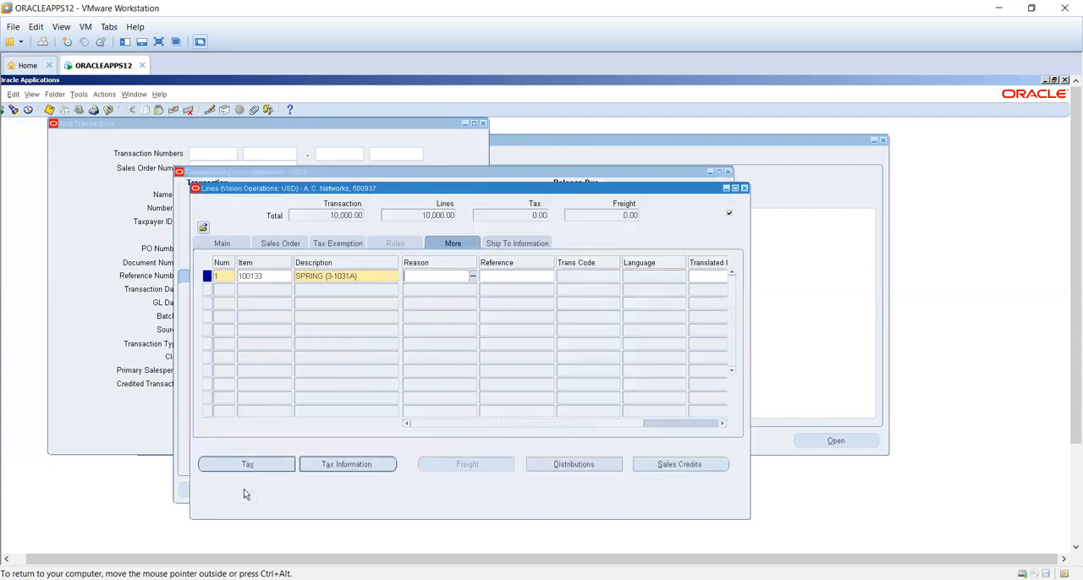
click(744, 189)
key(Down)
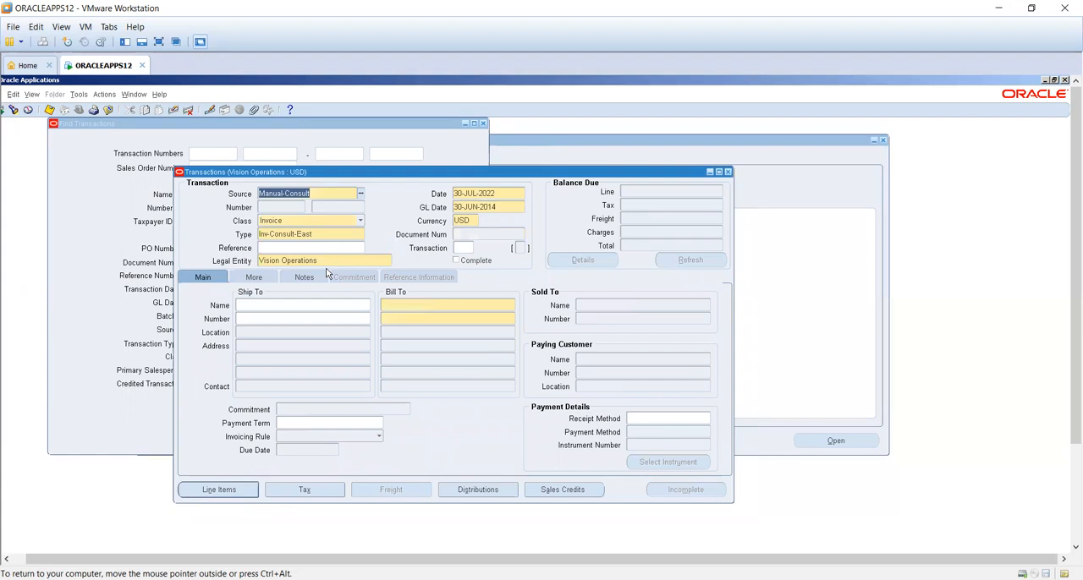
key(Up)
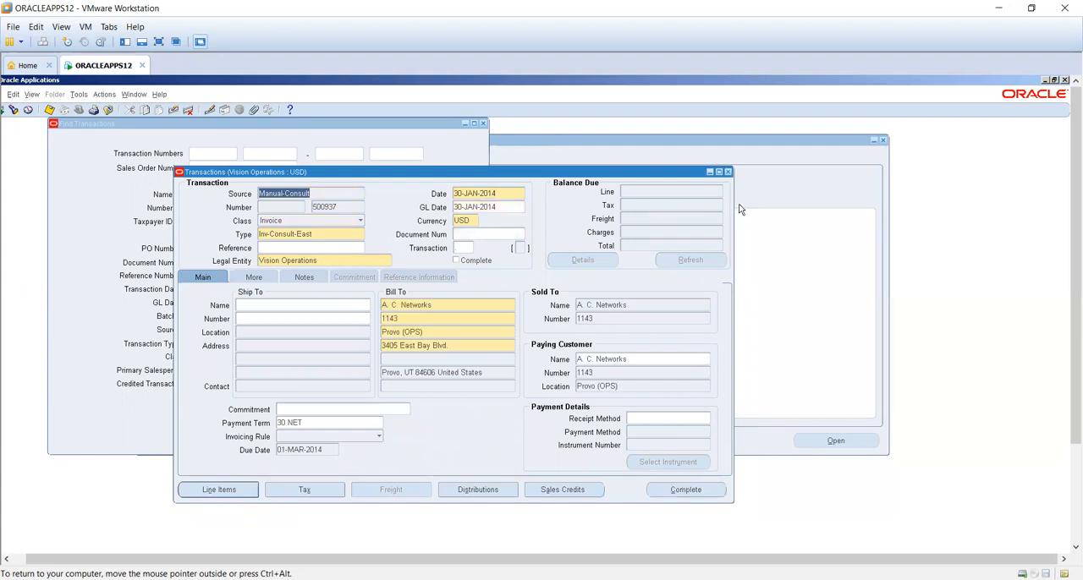
click(728, 171)
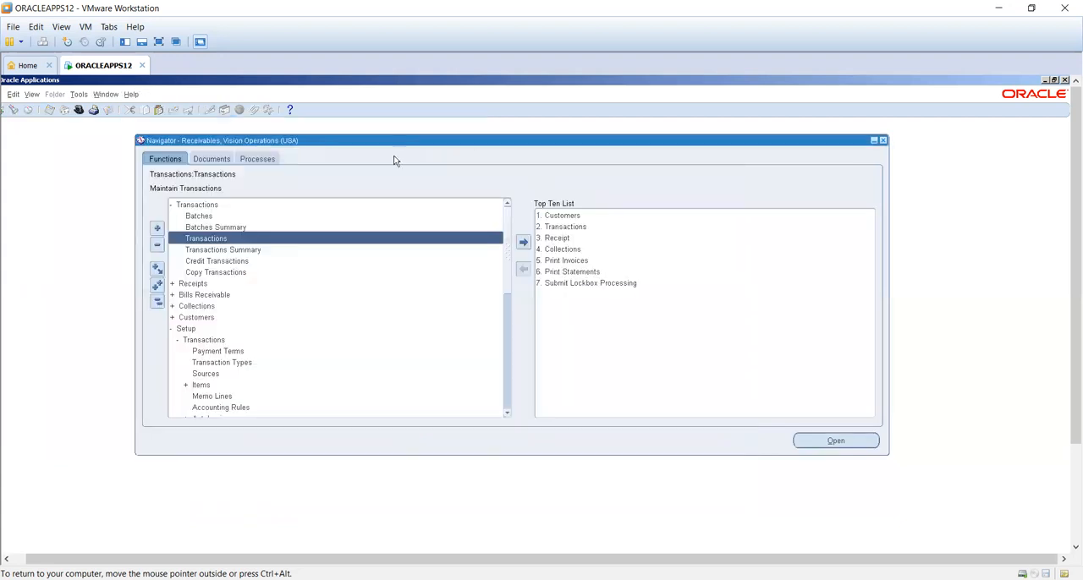
- Start a new invoice in the Transactions form and set its date to 30-JUN-2014, the same as its GL date
double_click(268, 240)
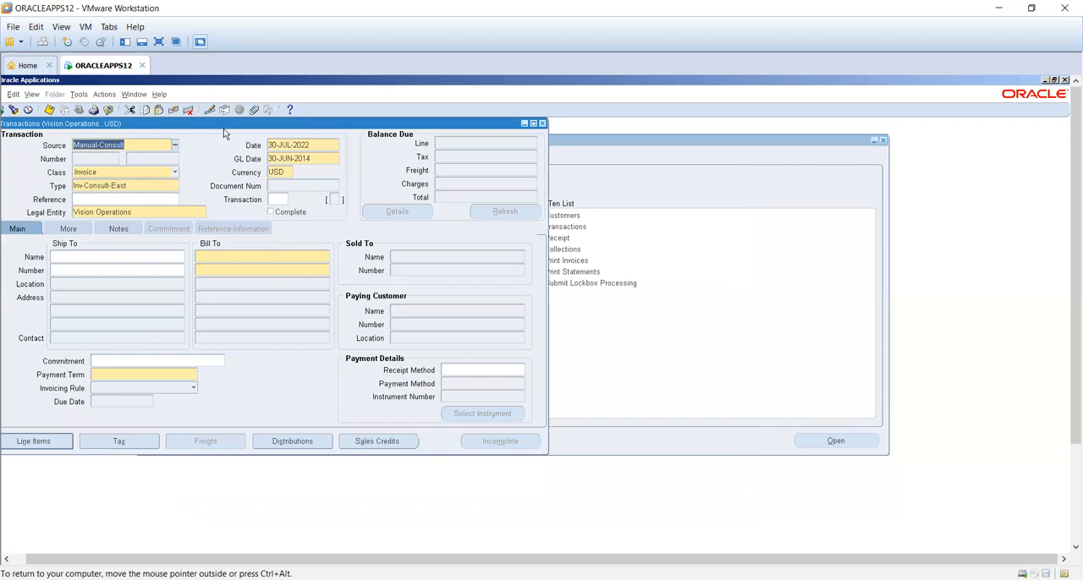
drag(223, 126, 295, 135)
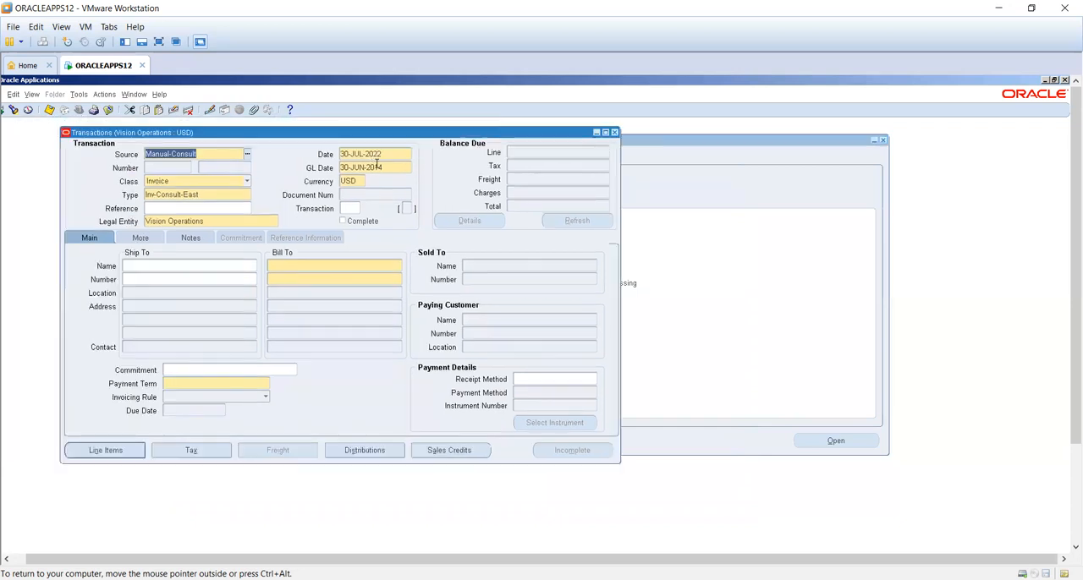
click(381, 168)
key(ctrl+c)
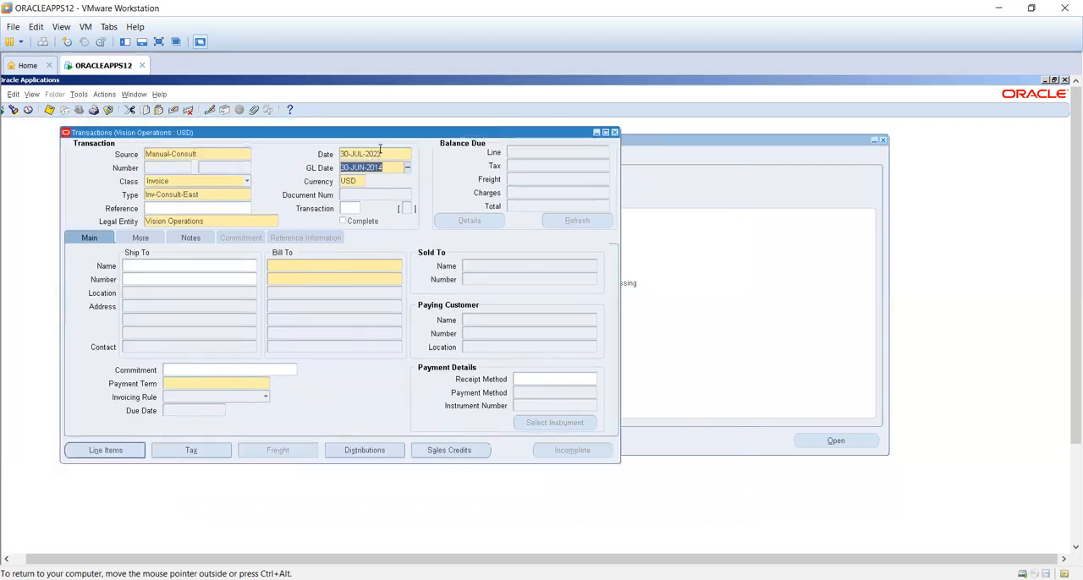
click(380, 153)
key(ctrl+v)
key(Tab)
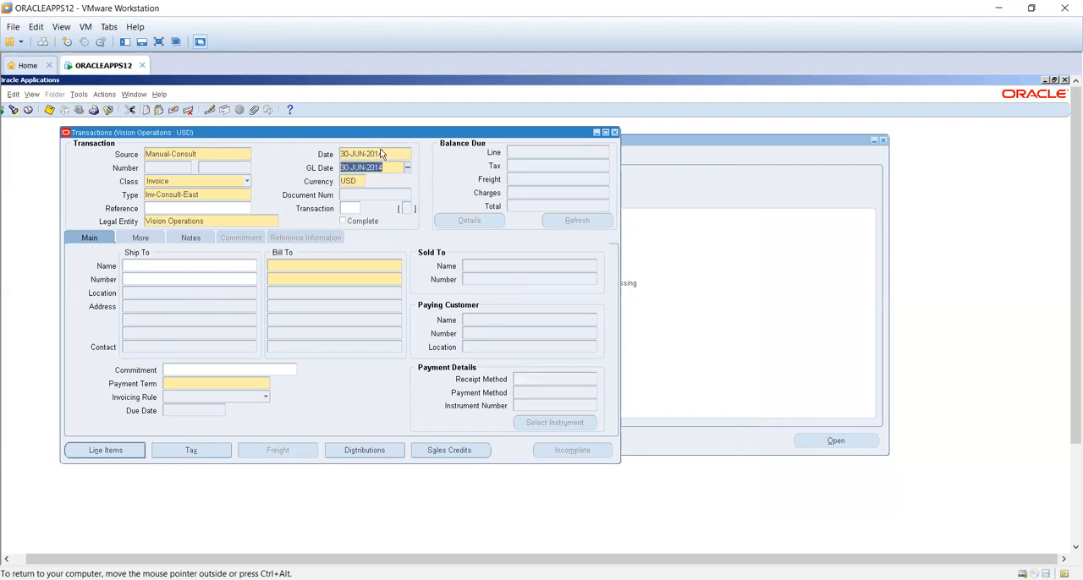
- Set A. C. Networks as the bill-to customer of the new invoice
click(354, 265)
text(a)
key(Tab)
key(Return)
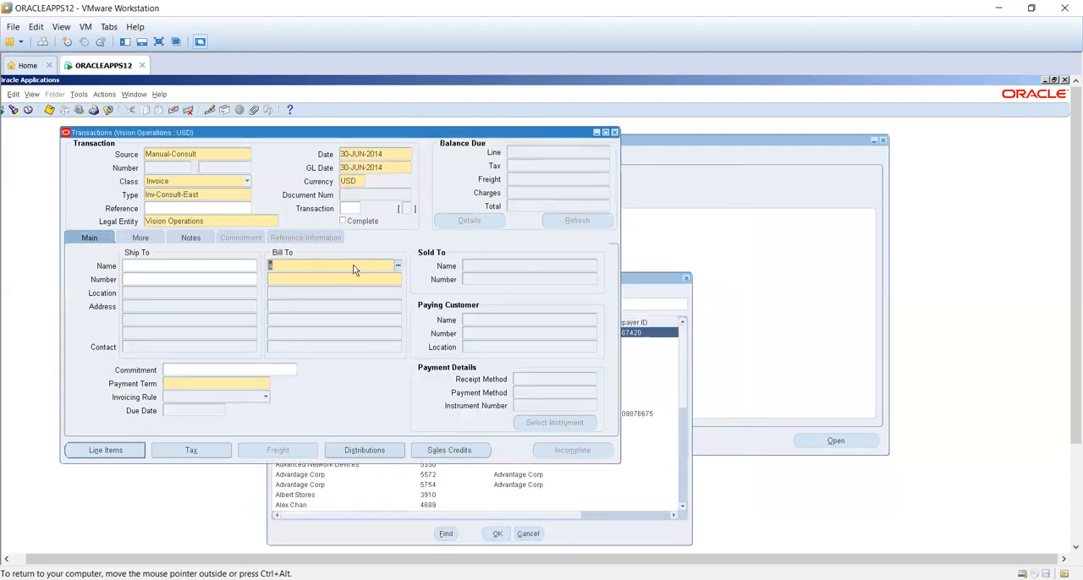
- Set the invoice's invoicing rule to In Advance and clear its receipt method
click(188, 398)
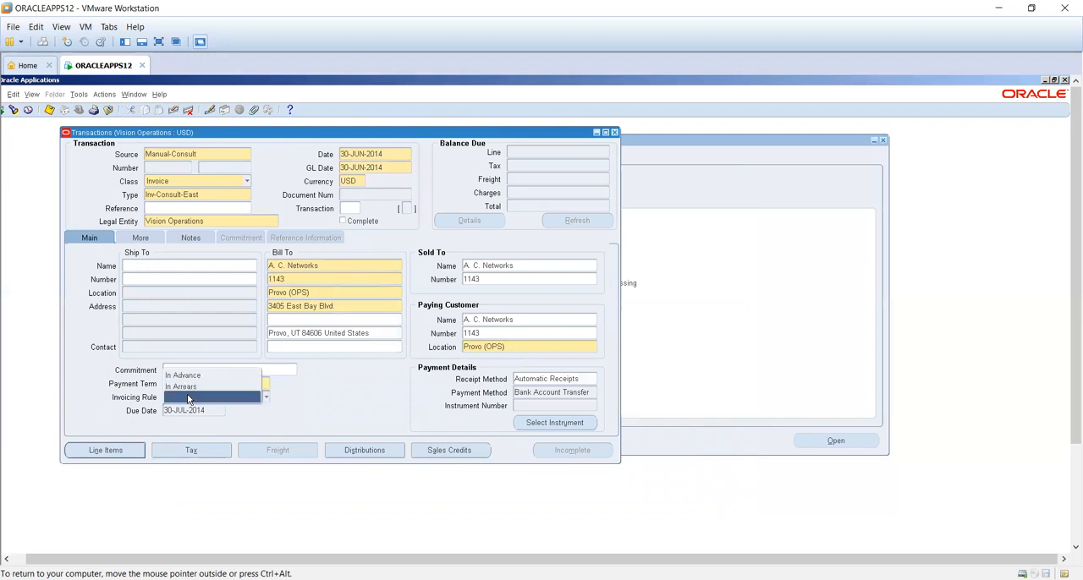
click(187, 378)
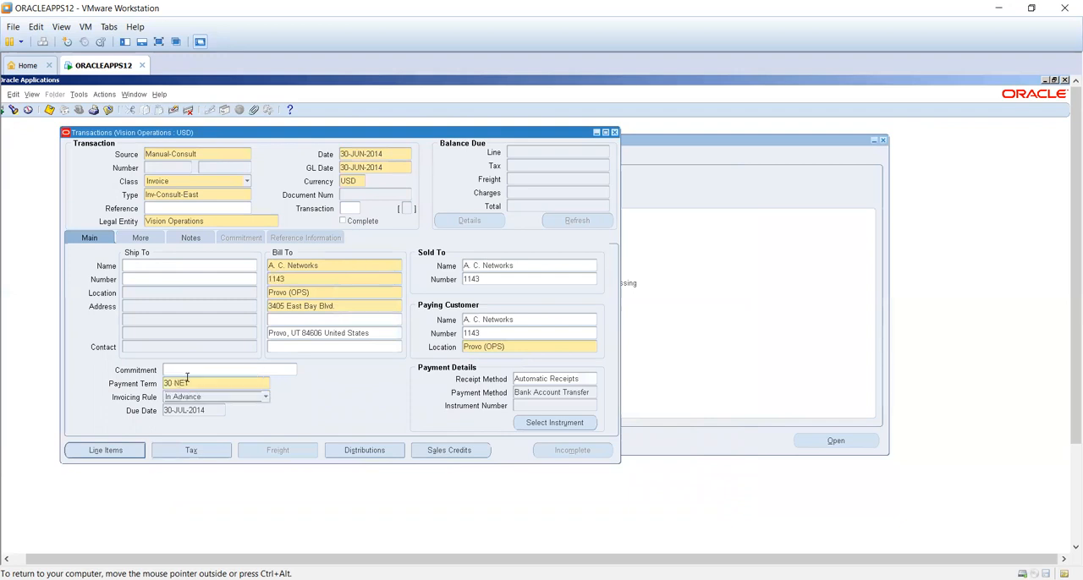
click(546, 378)
key(BackSpace)
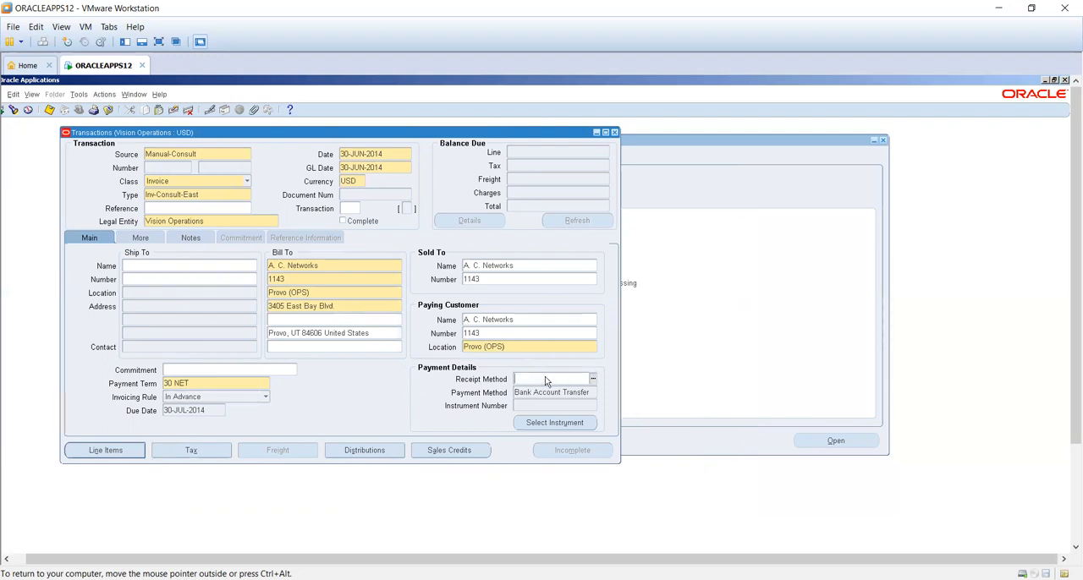
key(Tab)
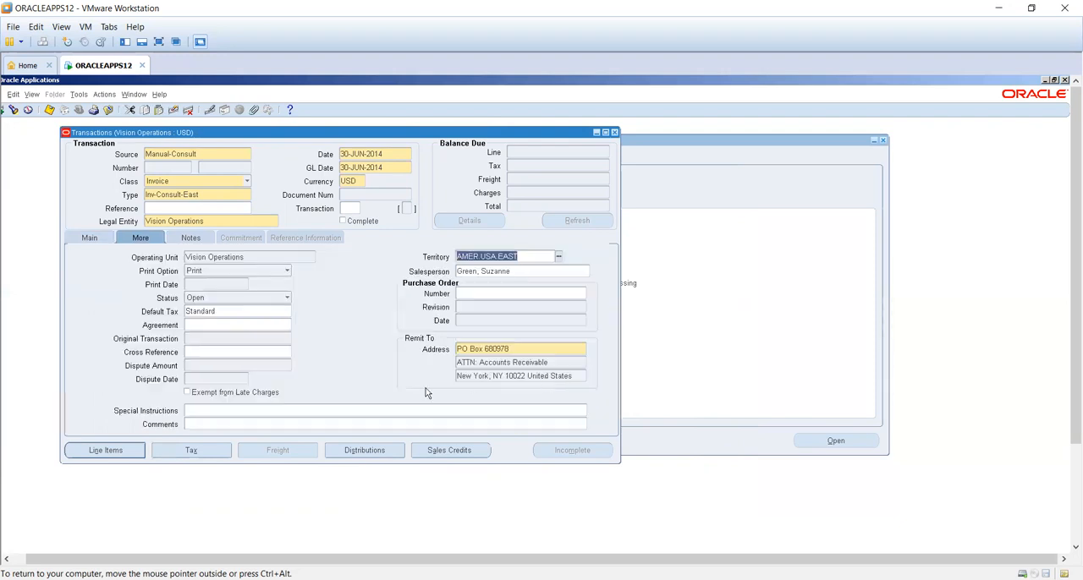
- Enter invoice line 1 with the description AMC, quantity 100 and unit price 10
click(132, 451)
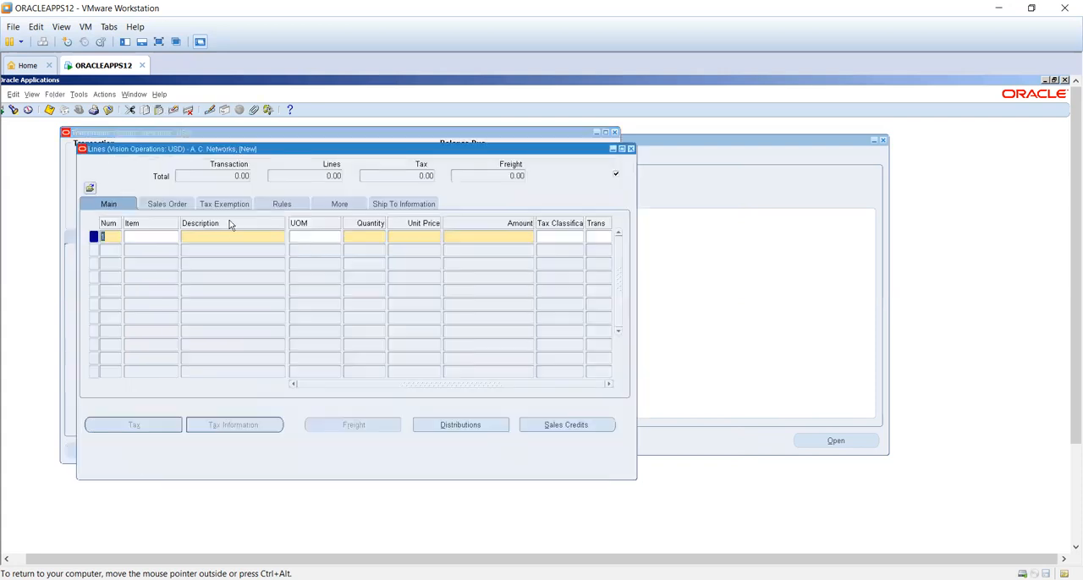
click(231, 236)
text(AMC)
key(Tab)
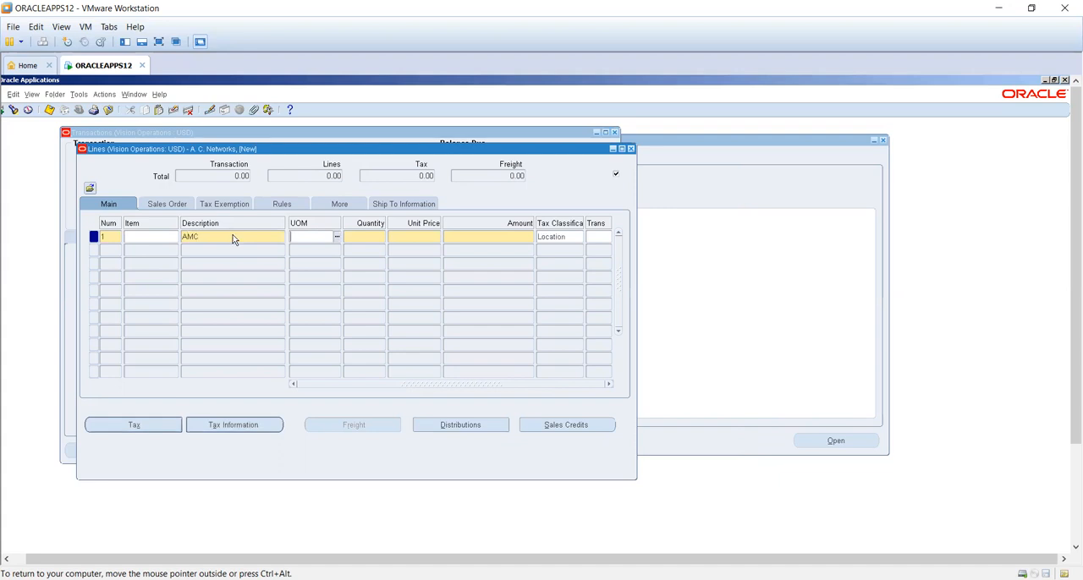
key(Tab)
text(100)
key(Tab)
text(10)
key(Tab)
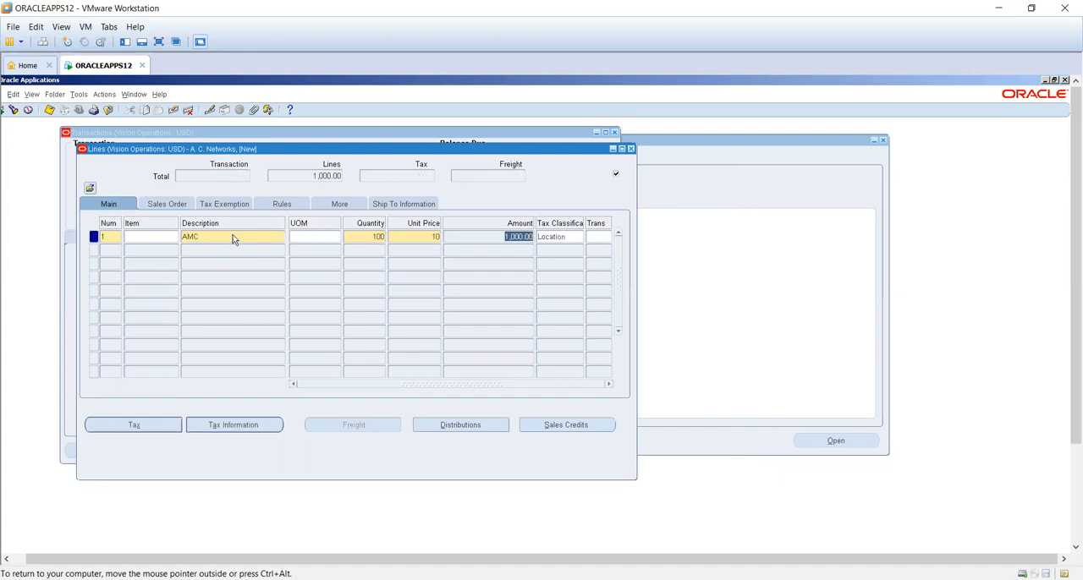
key(Tab)
- Assign the 3 Months, Fixed, Non Deferred accounting rule to the AMC line and return to the line's main details
click(338, 238)
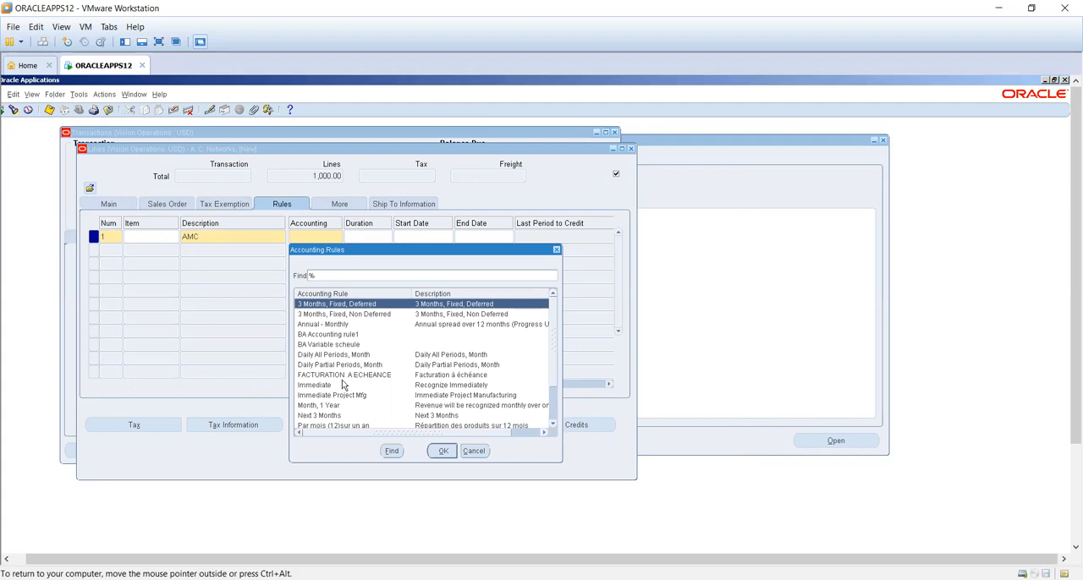
click(353, 317)
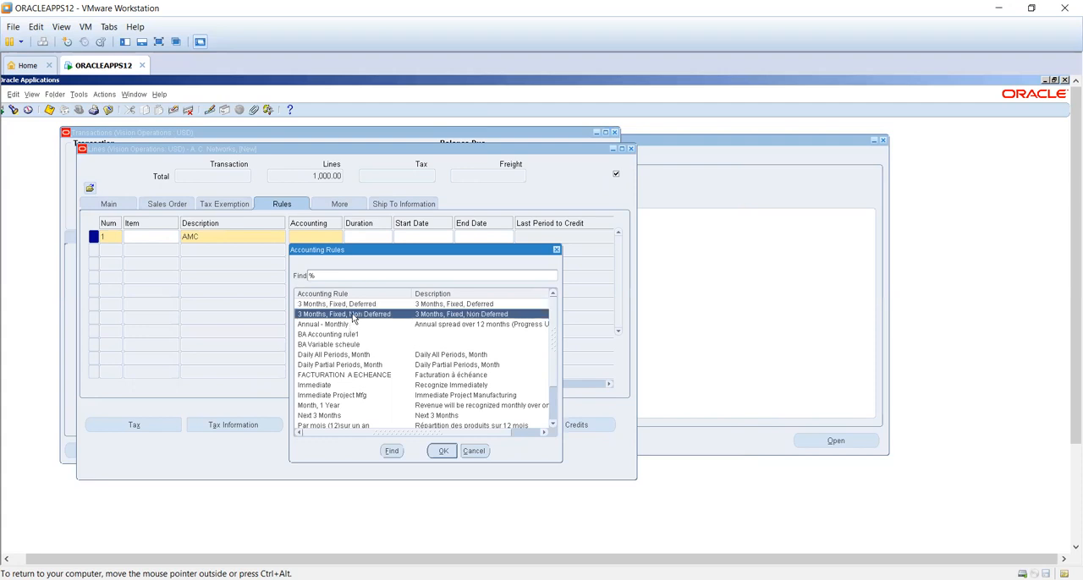
double_click(353, 317)
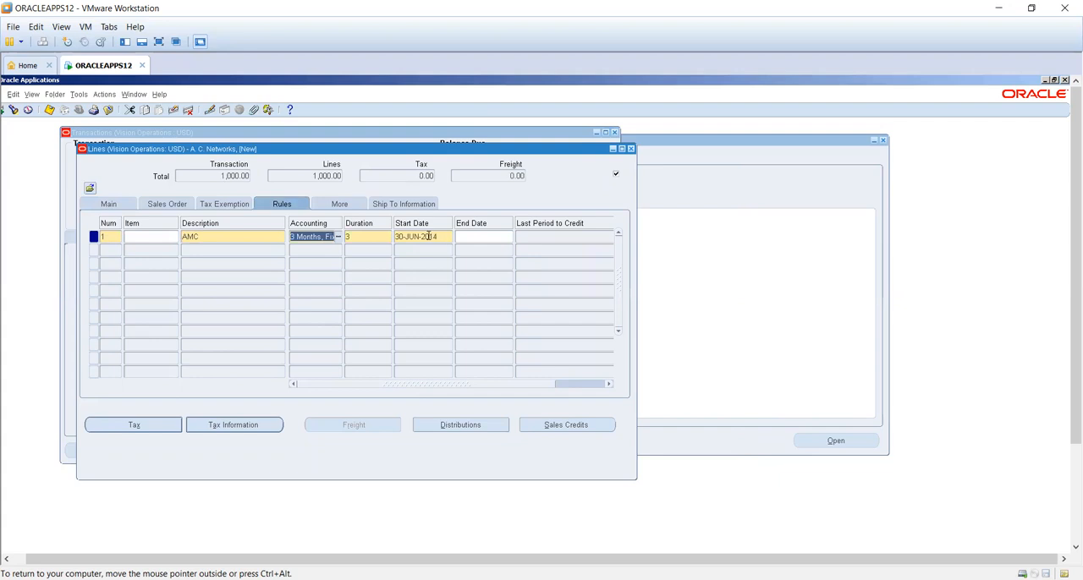
click(428, 236)
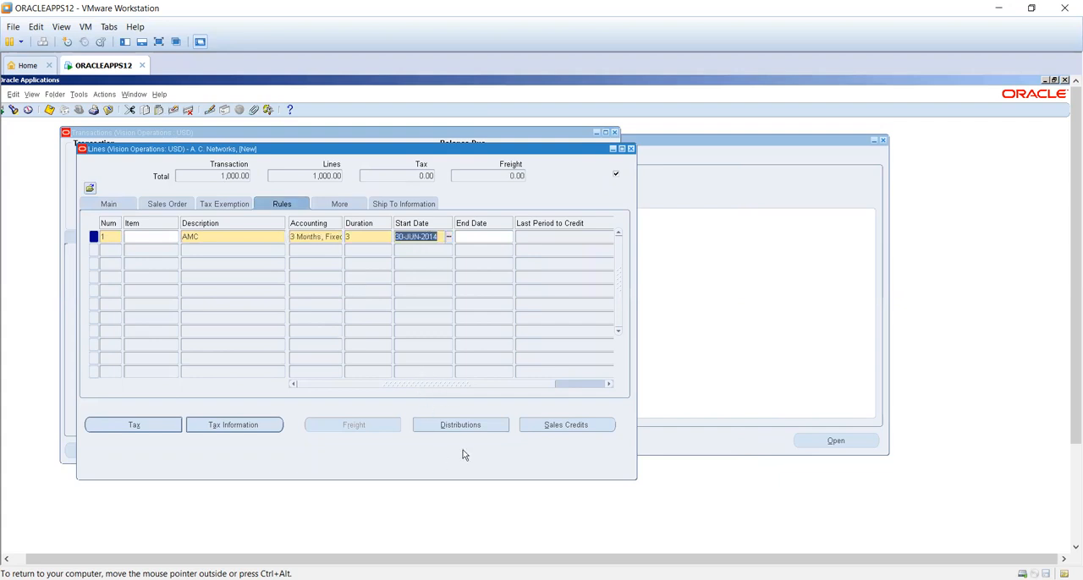
click(566, 383)
click(342, 384)
click(108, 204)
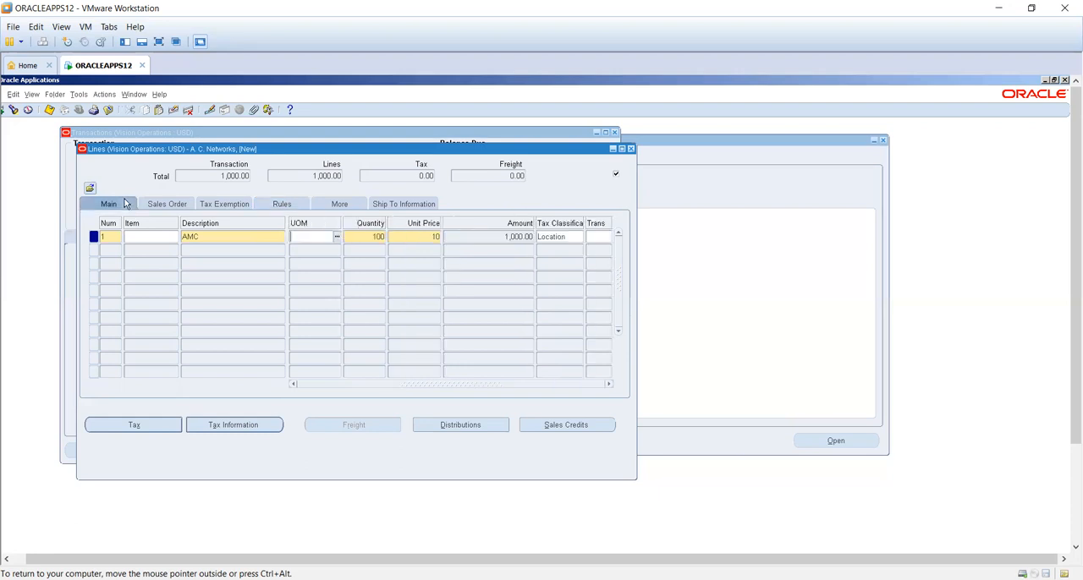
- Complete the In Advance invoice from its header and examine its balance details
click(630, 149)
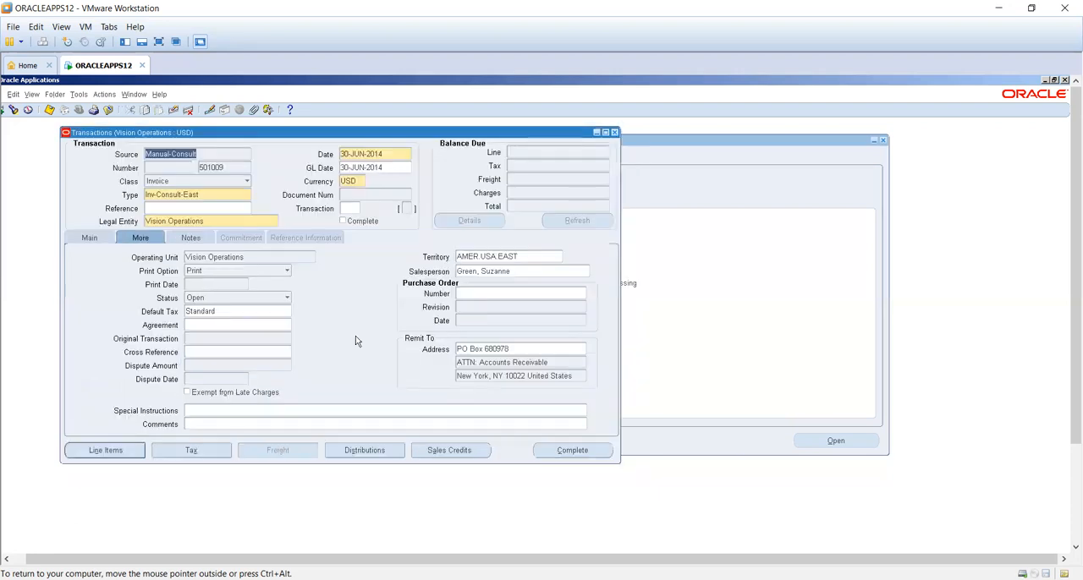
click(591, 455)
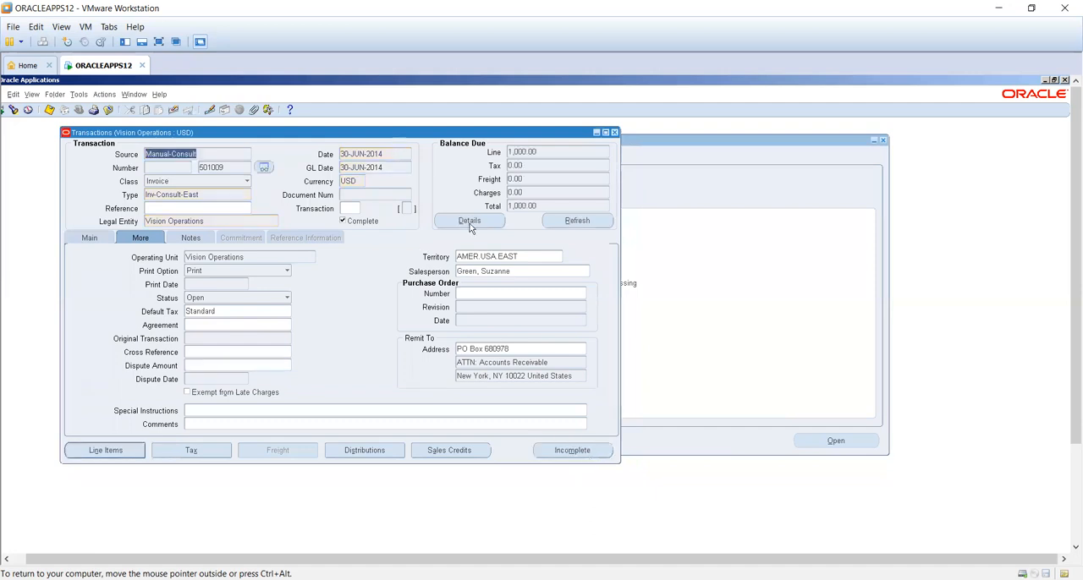
click(470, 221)
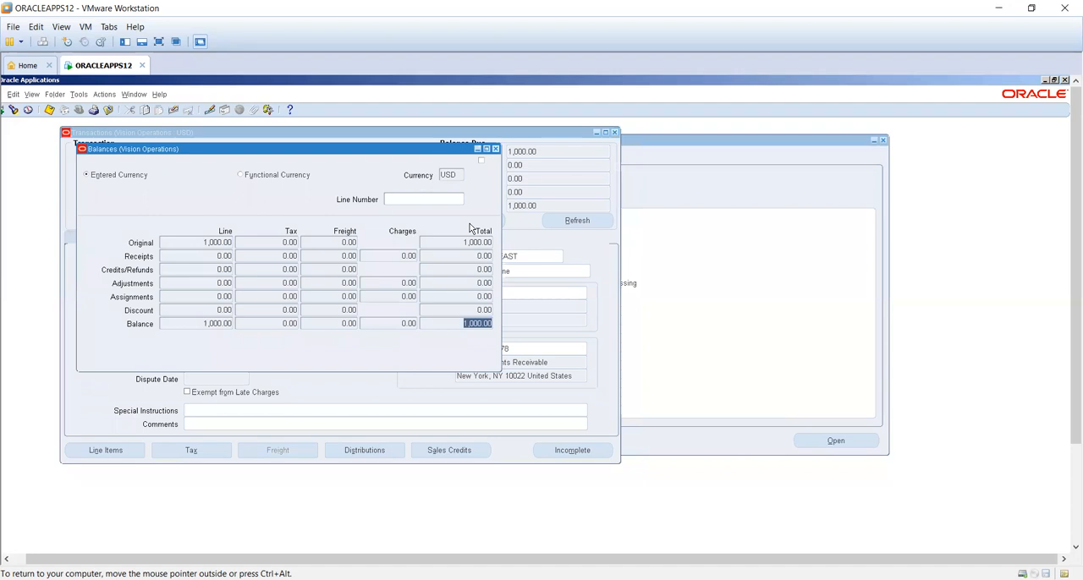
click(496, 150)
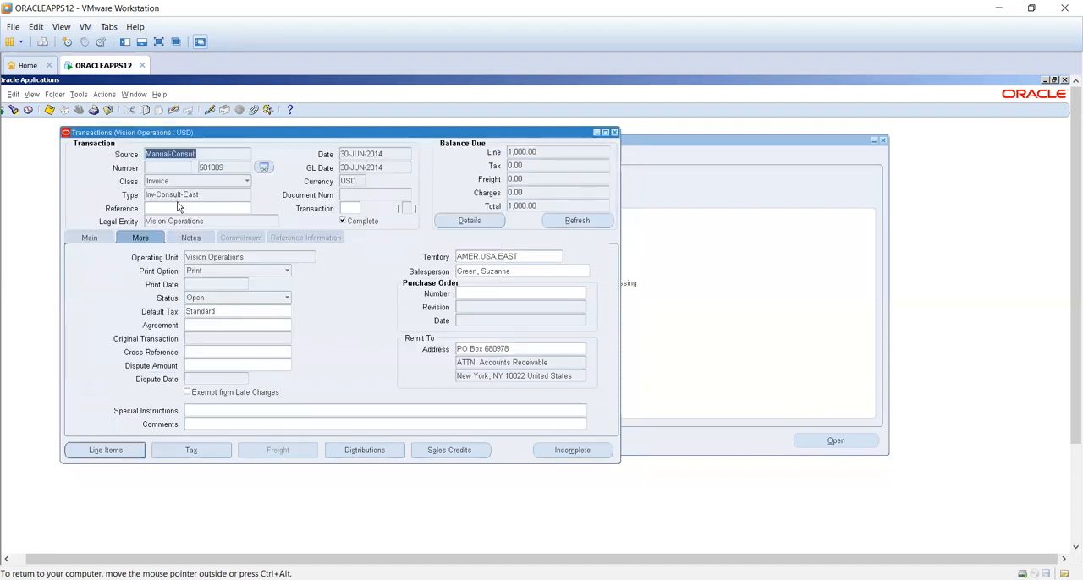
double_click(210, 166)
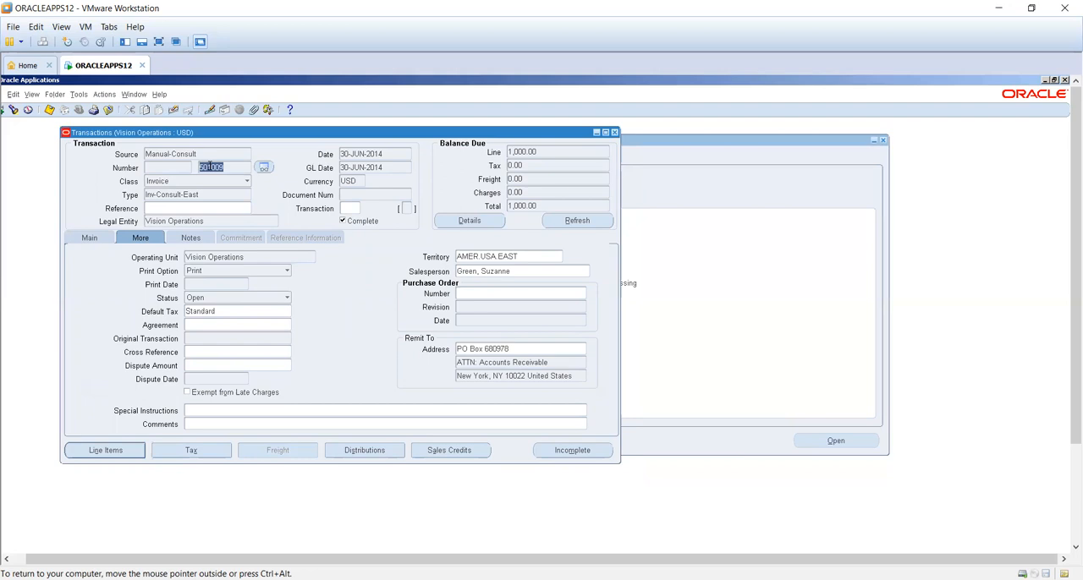
click(93, 240)
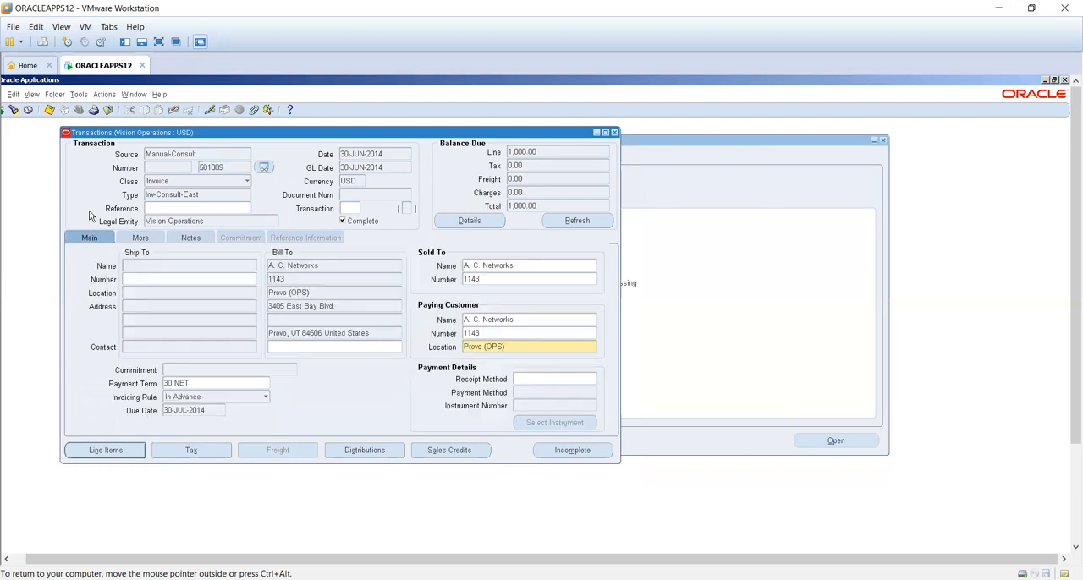
- View the list of submitted concurrent requests and return to the invoice
click(32, 95)
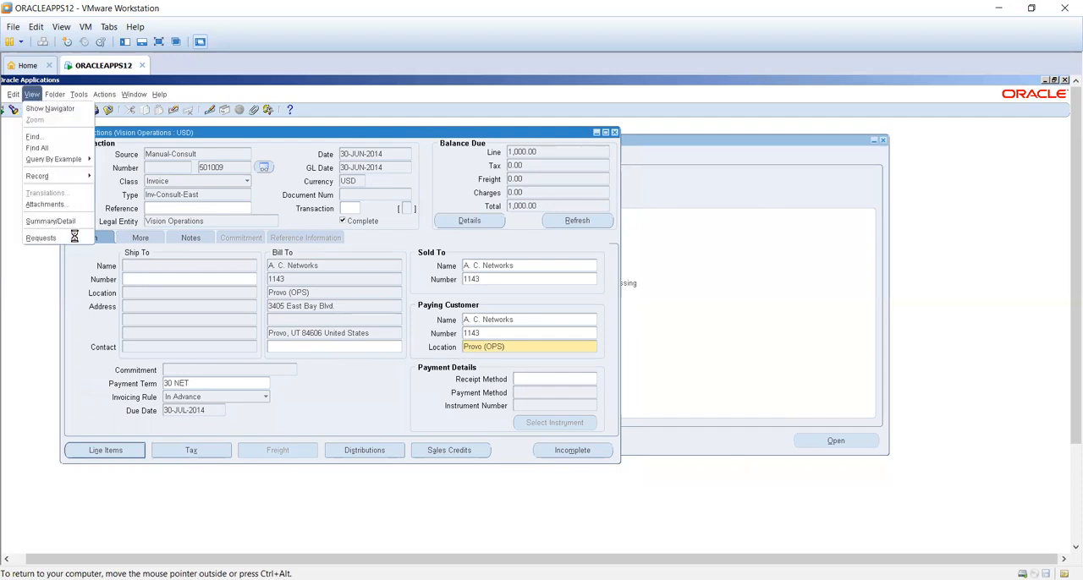
click(43, 238)
click(327, 368)
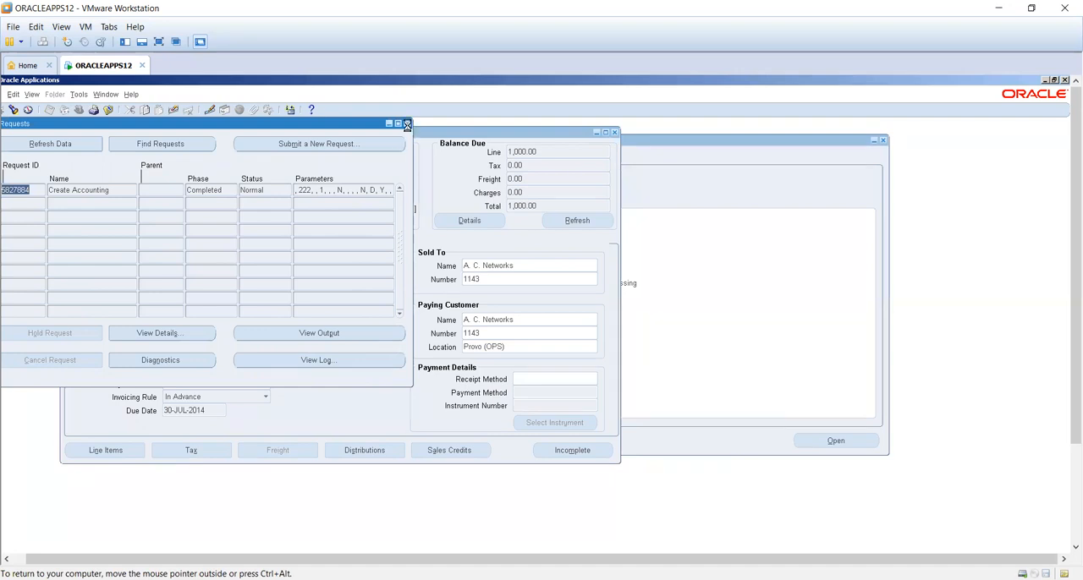
click(407, 123)
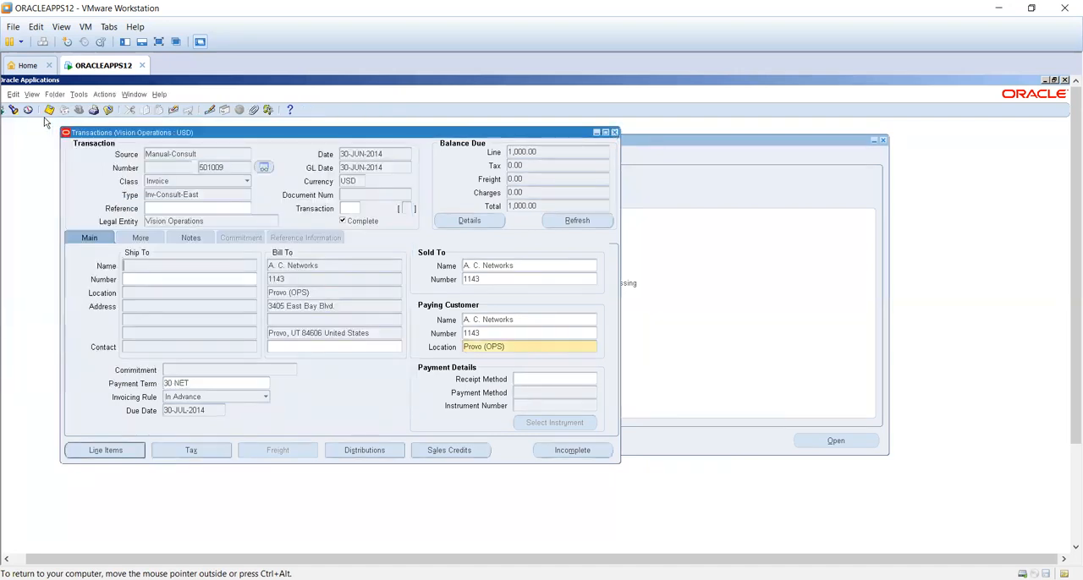
- Find the completed In Advance invoice by its transaction number and close the Transactions form
click(14, 111)
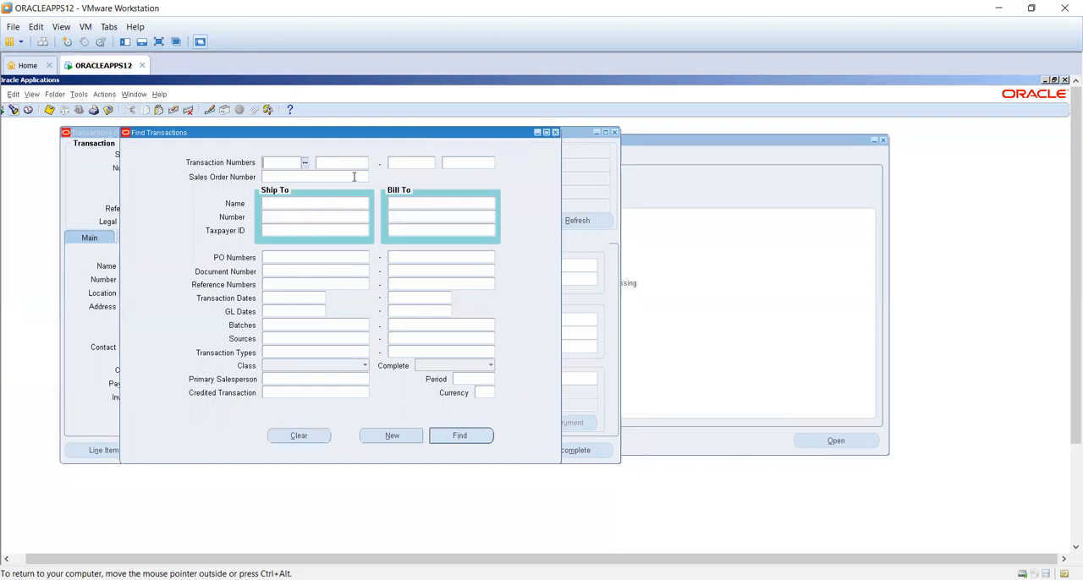
click(353, 167)
text(%)
key(BackSpace)
text(501009)
key(Tab)
click(472, 438)
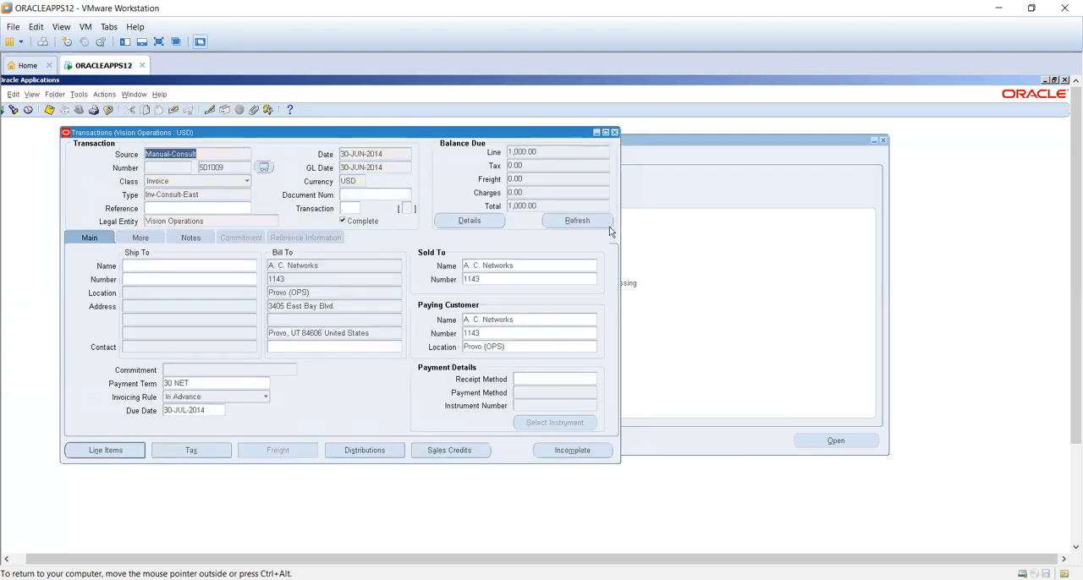
click(615, 133)
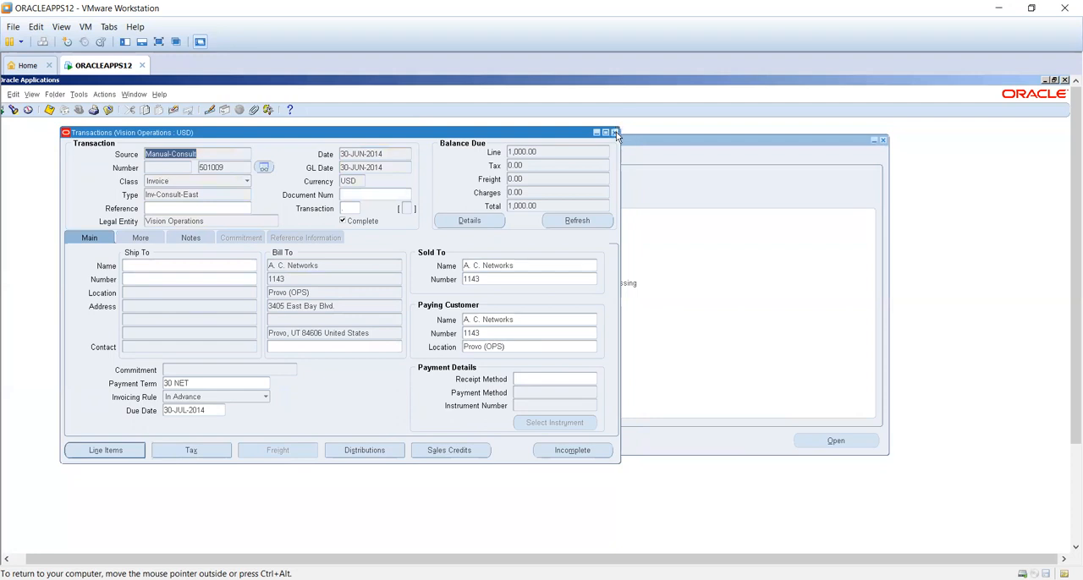